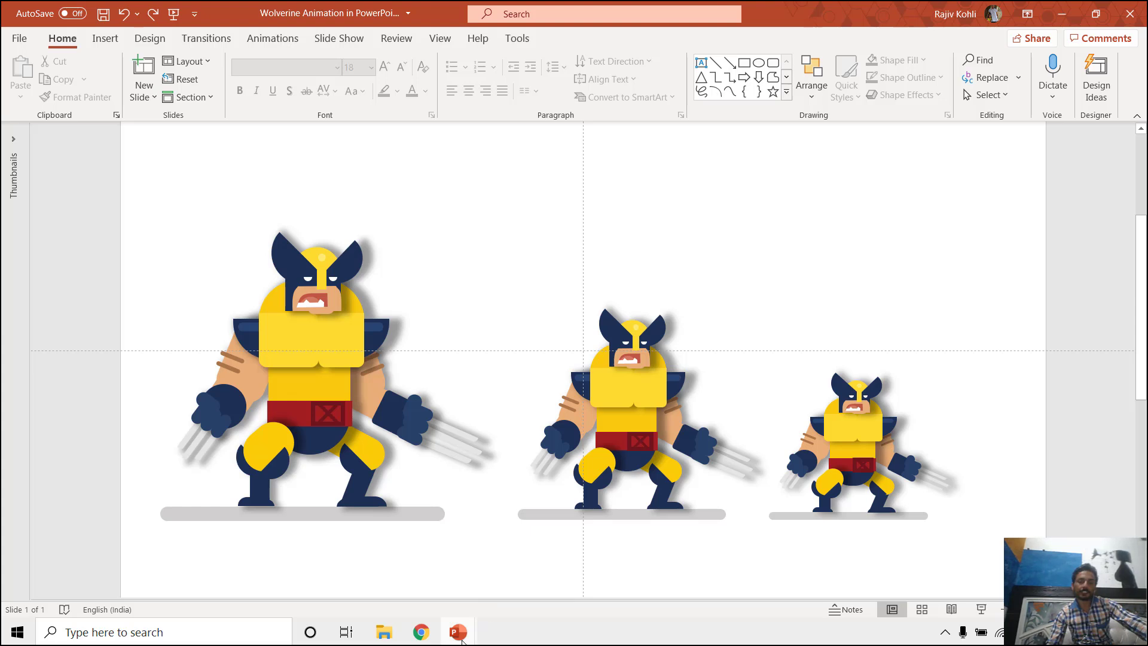
Select and delete the two smaller Wolverines, leaving only the large one.
{"action": "mouse_move", "coordinate": [458, 634]}
{"action": "left_click", "coordinate": [371, 563]}
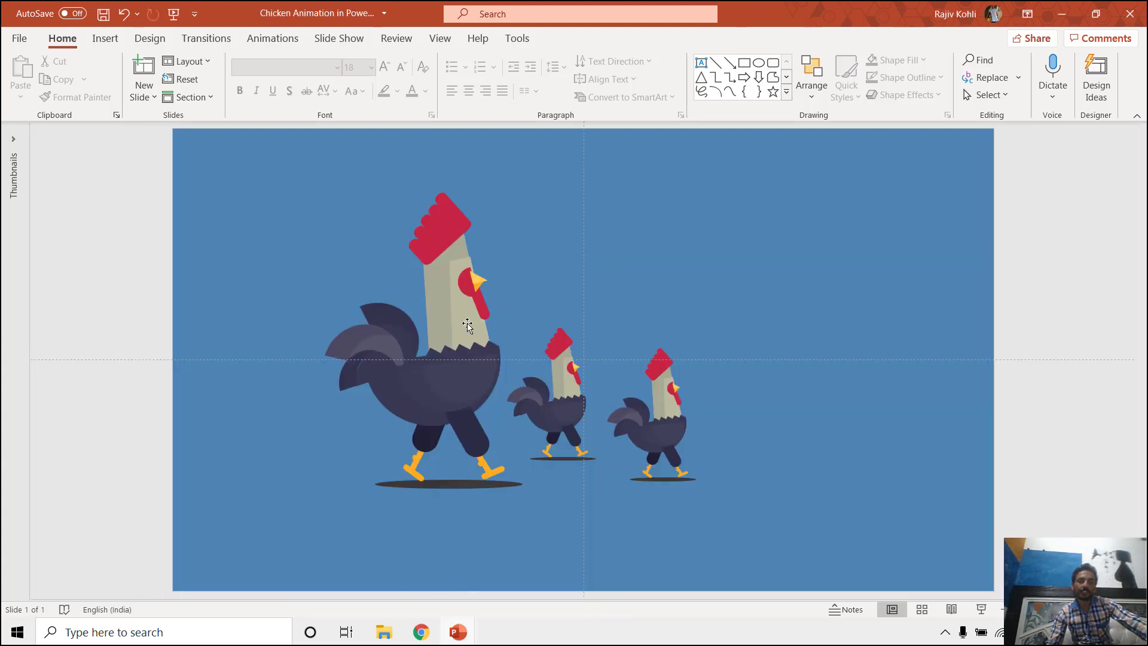
{"action": "mouse_move", "coordinate": [460, 632]}
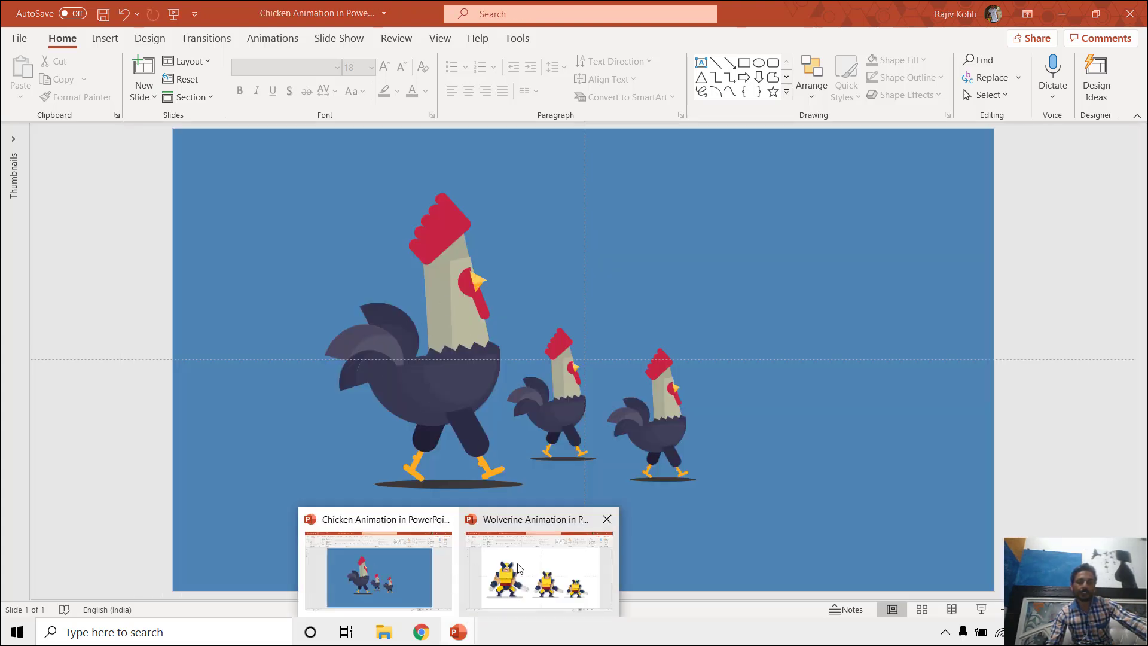
{"action": "left_click", "coordinate": [528, 562]}
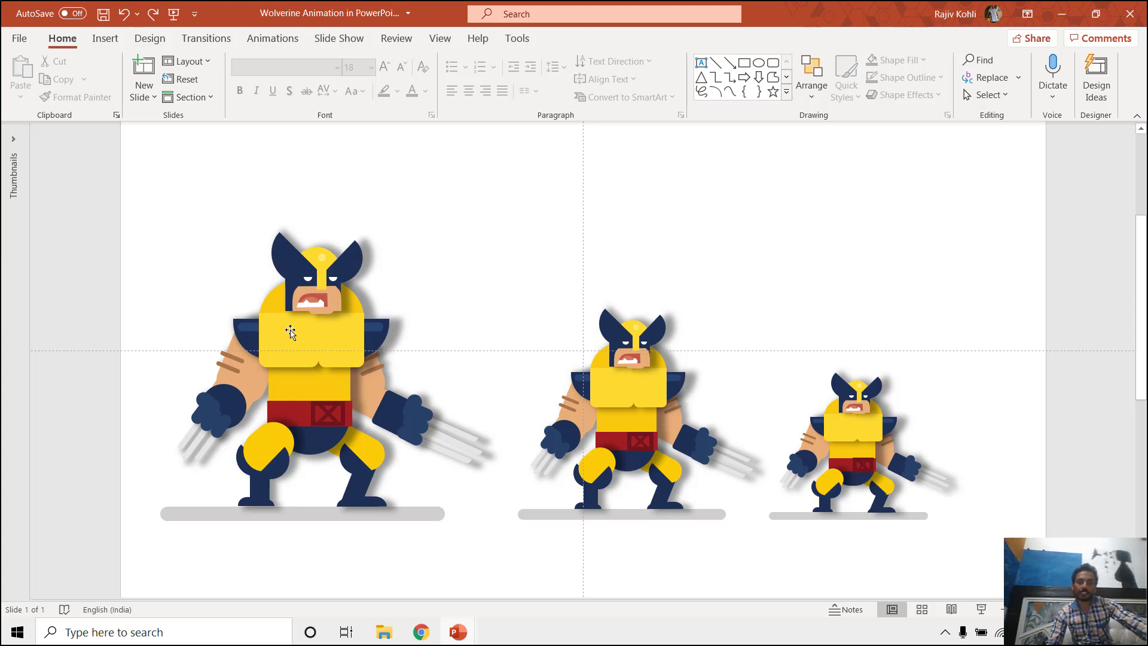
{"action": "left_click_drag", "start_coordinate": [1020, 250], "coordinate": [496, 566]}
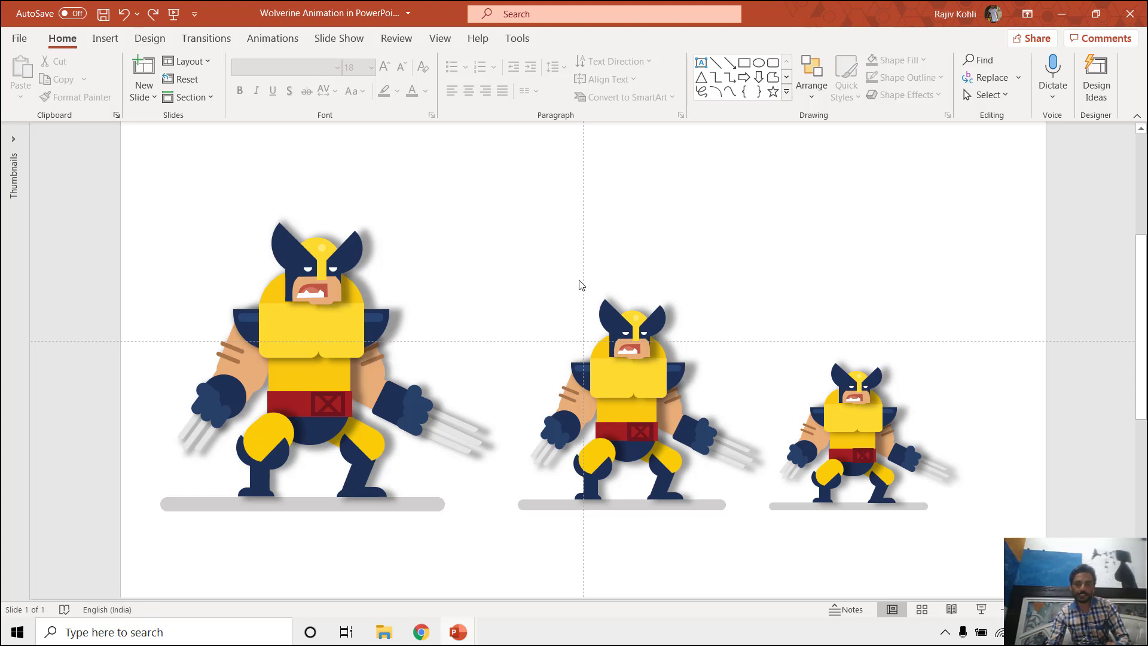
{"action": "left_click_drag", "start_coordinate": [510, 192], "coordinate": [1031, 578]}
{"action": "key", "text": "Delete"}
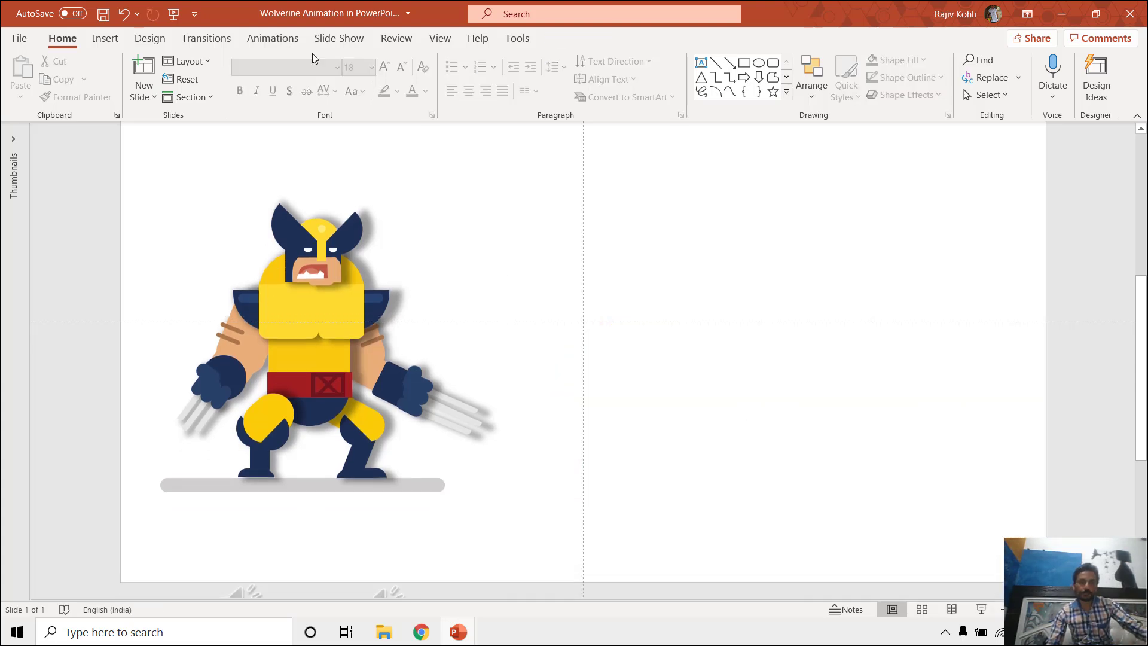
Show the Animation Pane and the Selection Pane beside the slide.
{"action": "left_click", "coordinate": [273, 38]}
{"action": "left_click", "coordinate": [832, 61]}
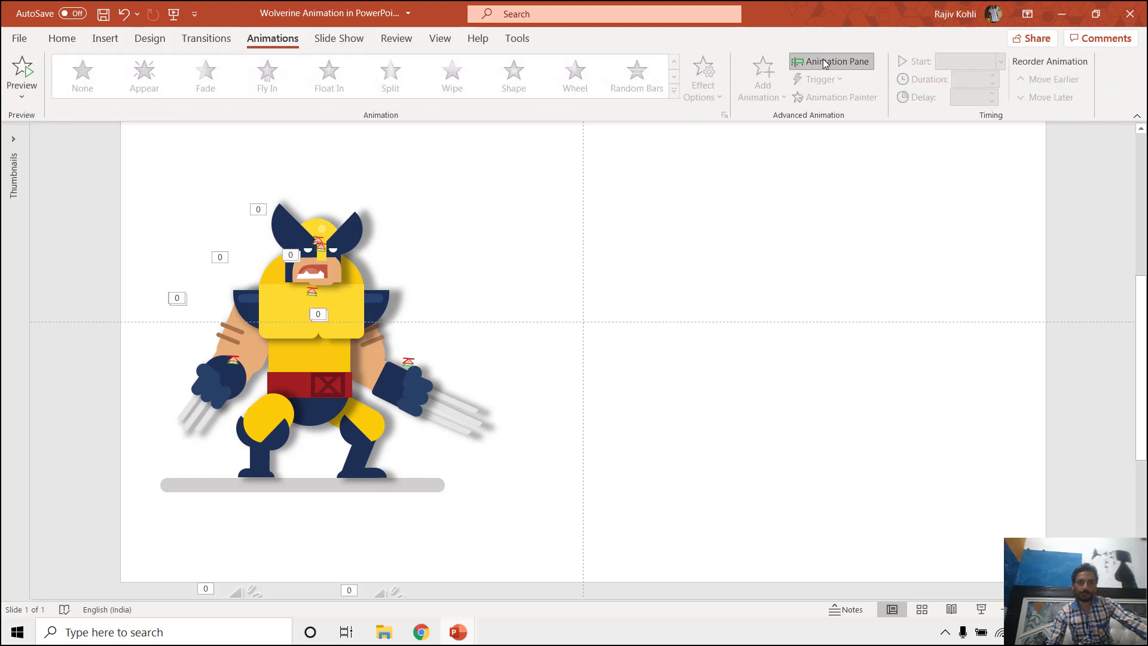
{"action": "left_click", "coordinate": [62, 38]}
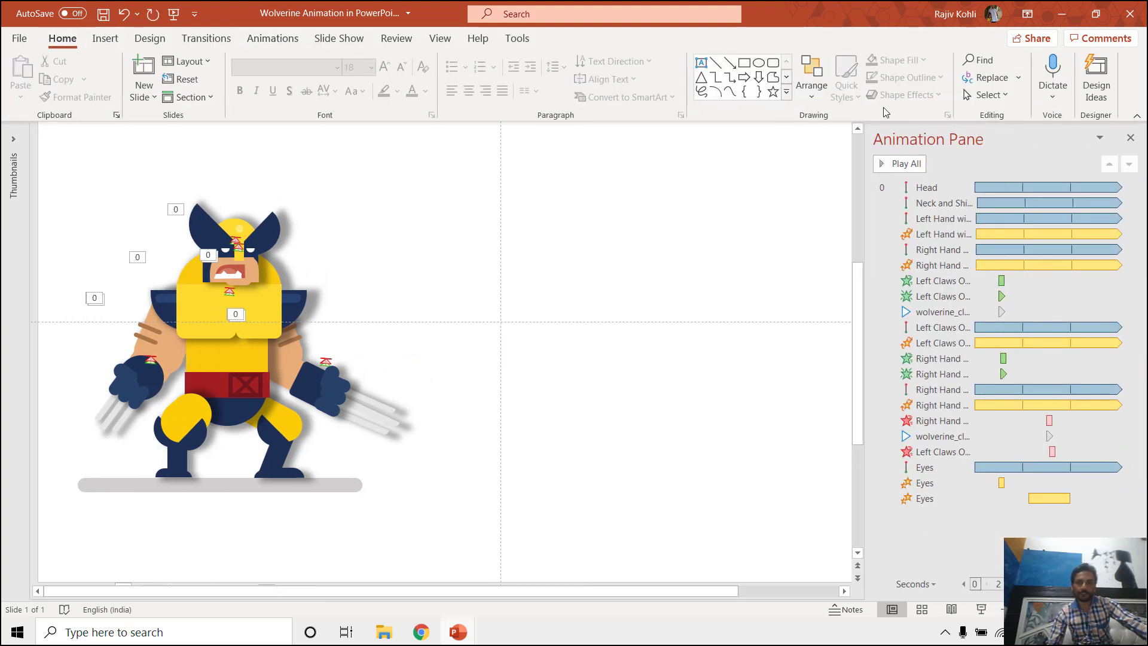
{"action": "left_click", "coordinate": [986, 95]}
{"action": "left_click", "coordinate": [1016, 154]}
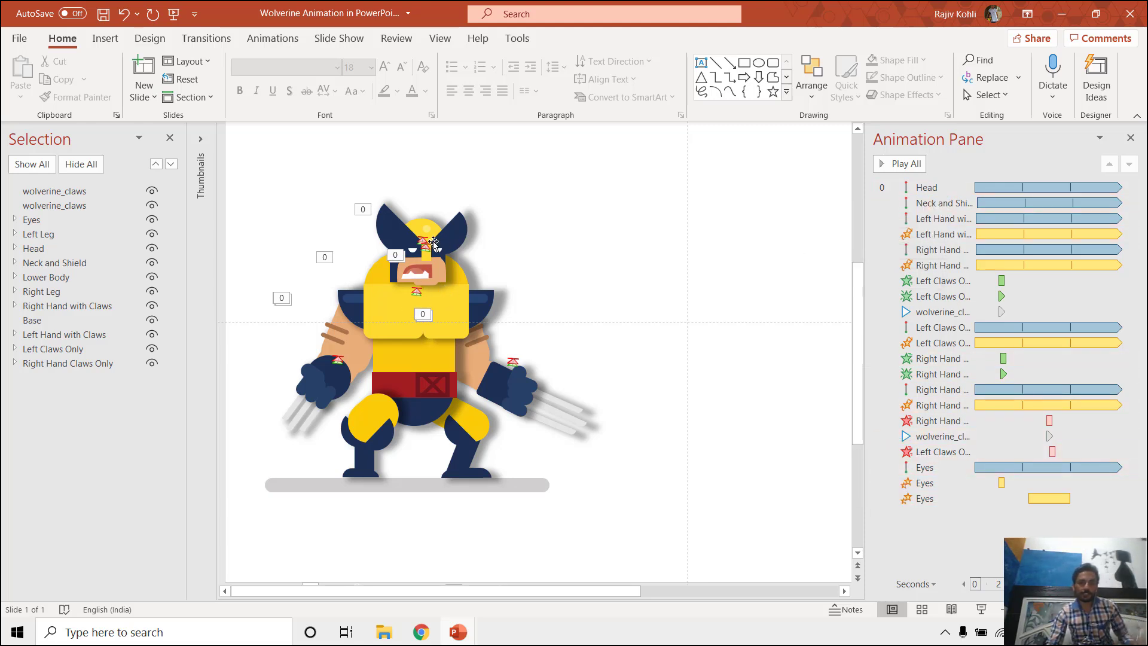
{"action": "scroll", "coordinate": [308, 311], "scroll_direction": "down", "scroll_amount": 2, "text": "ctrl"}
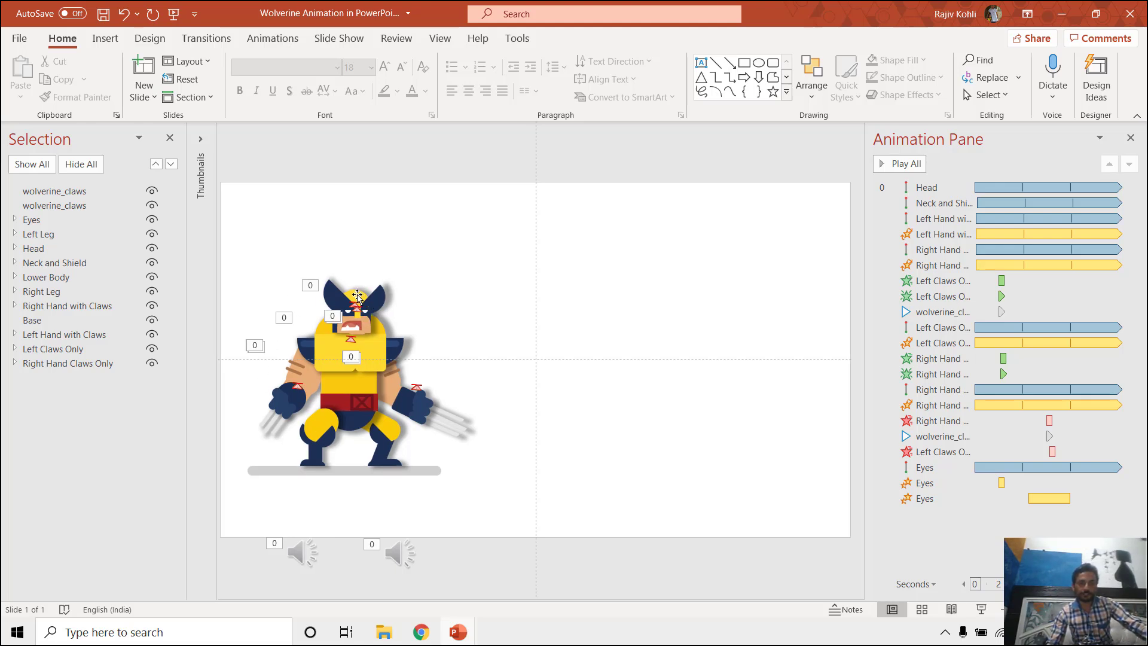
{"action": "left_click_drag", "start_coordinate": [356, 296], "coordinate": [613, 266]}
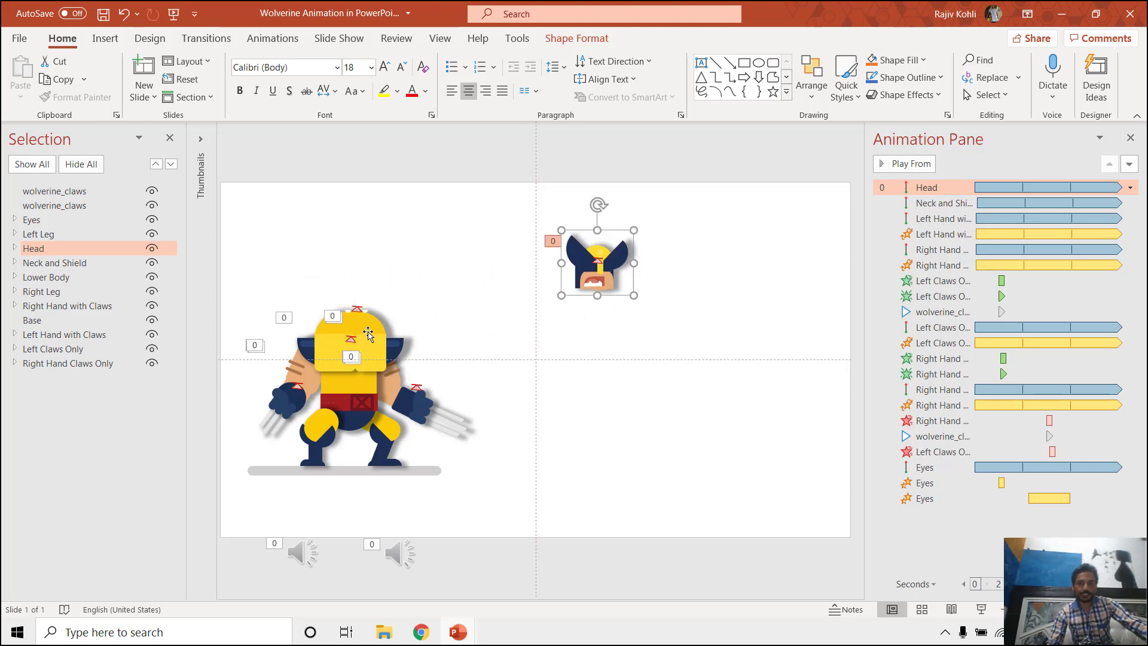
{"action": "left_click_drag", "start_coordinate": [309, 356], "coordinate": [329, 311]}
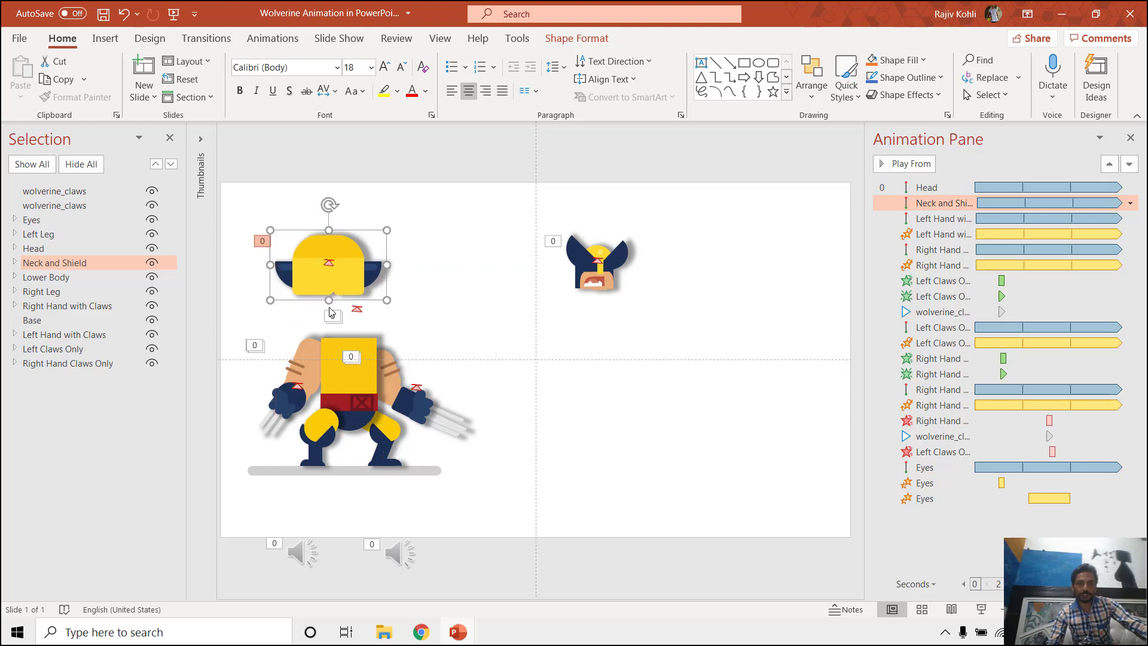
{"action": "key", "text": "ctrl+z"}
{"action": "key", "text": "ctrl+z"}
{"action": "key", "text": "ctrl+z"}
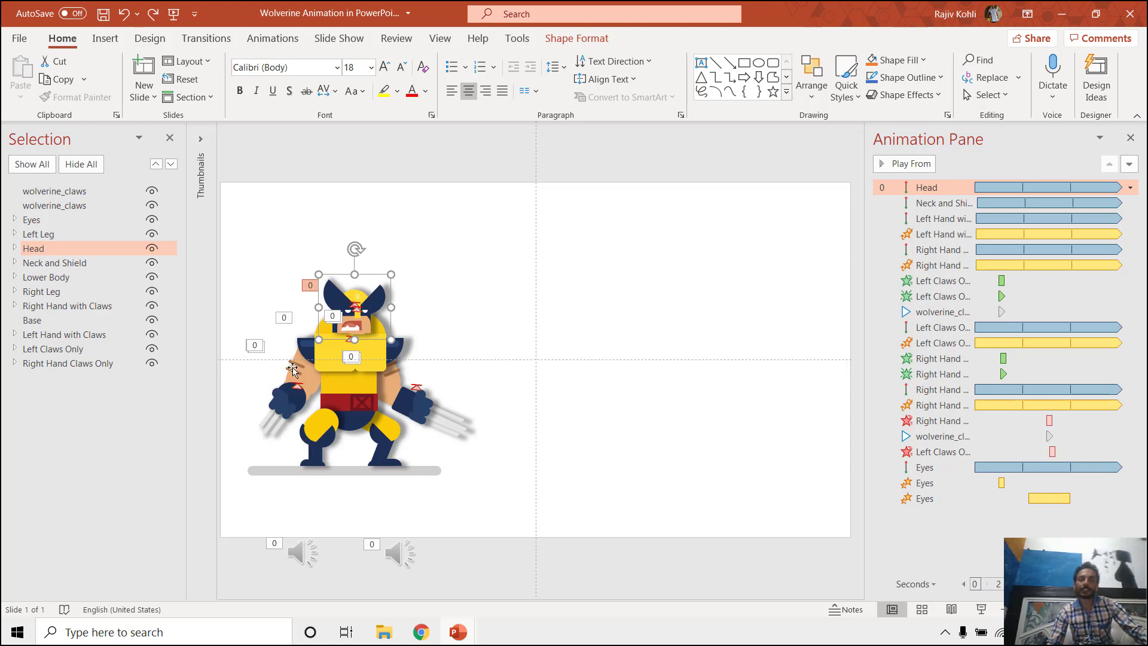
{"action": "left_click_drag", "start_coordinate": [238, 222], "coordinate": [527, 513]}
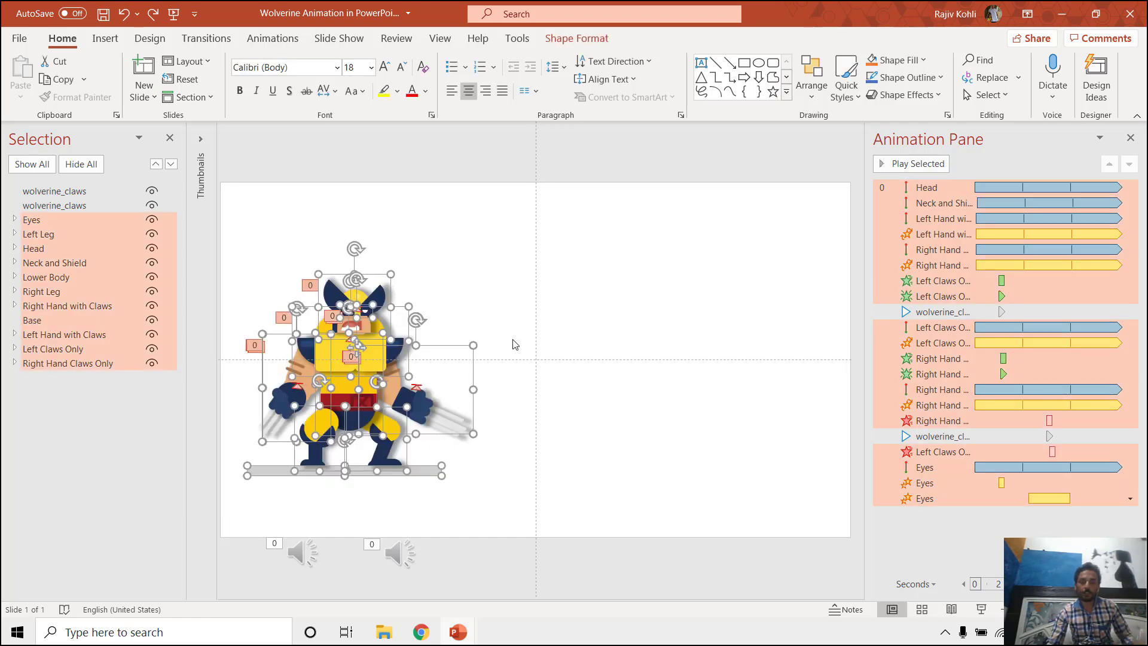
{"action": "left_click", "coordinate": [576, 38]}
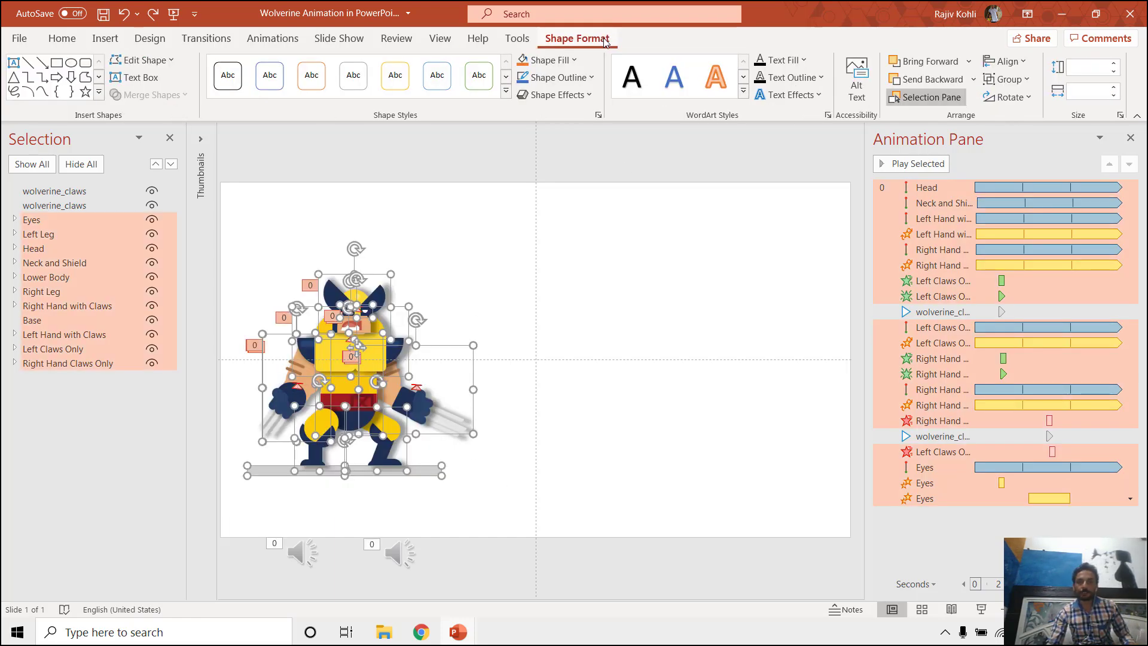
{"action": "left_click", "coordinate": [1008, 79]}
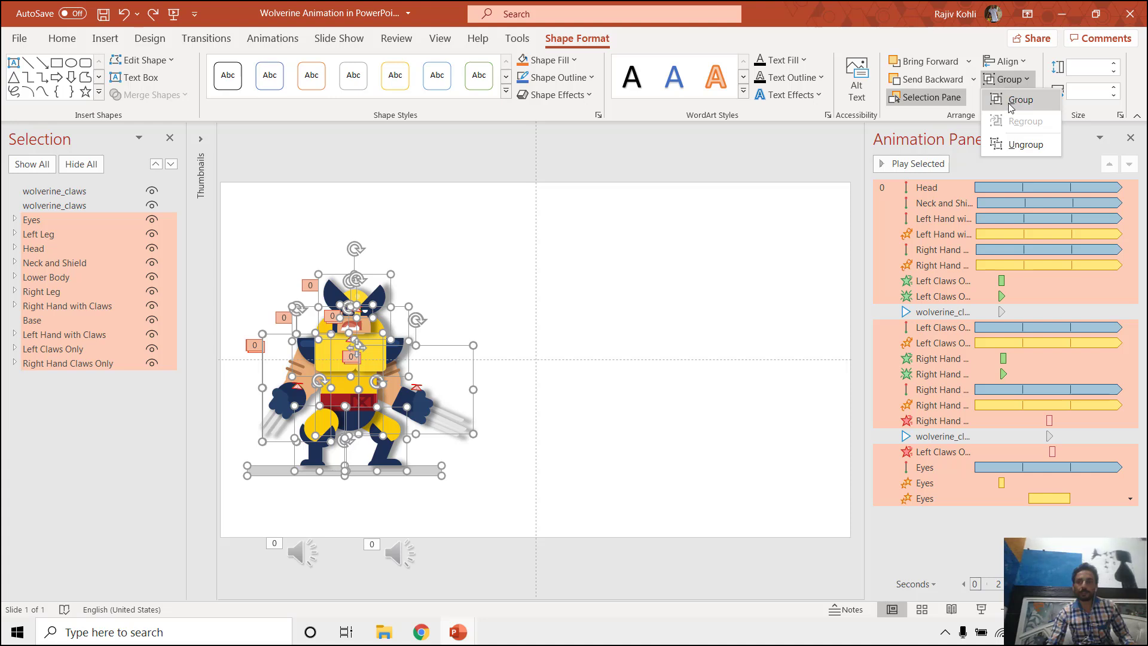
{"action": "left_click", "coordinate": [1009, 106]}
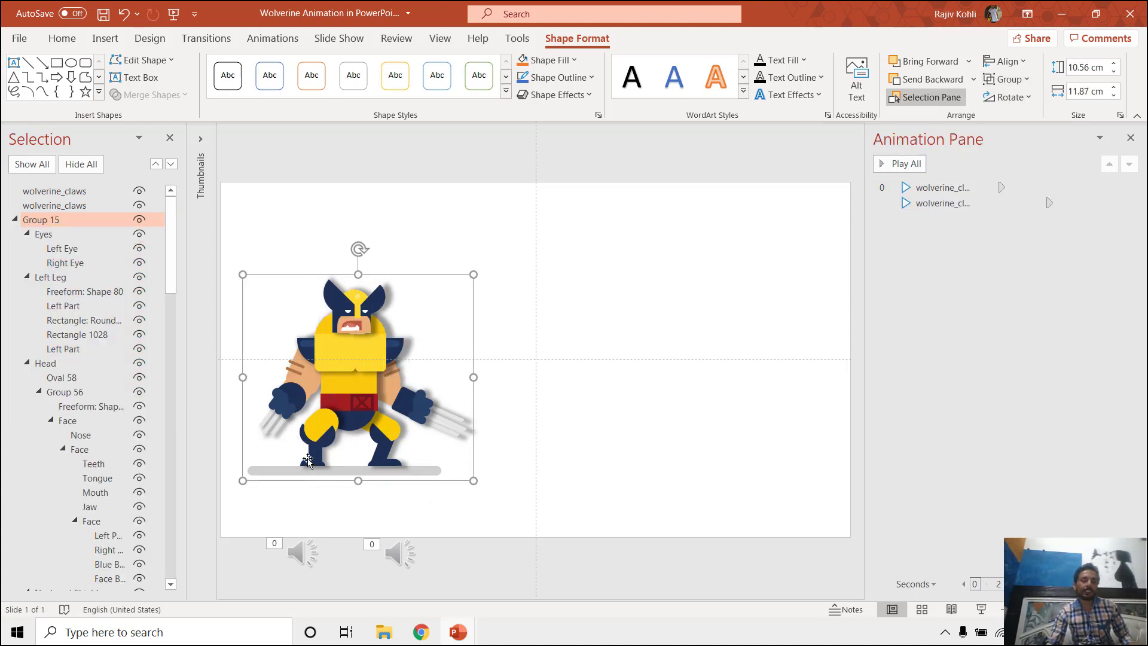
{"action": "key", "text": "ctrl+z"}
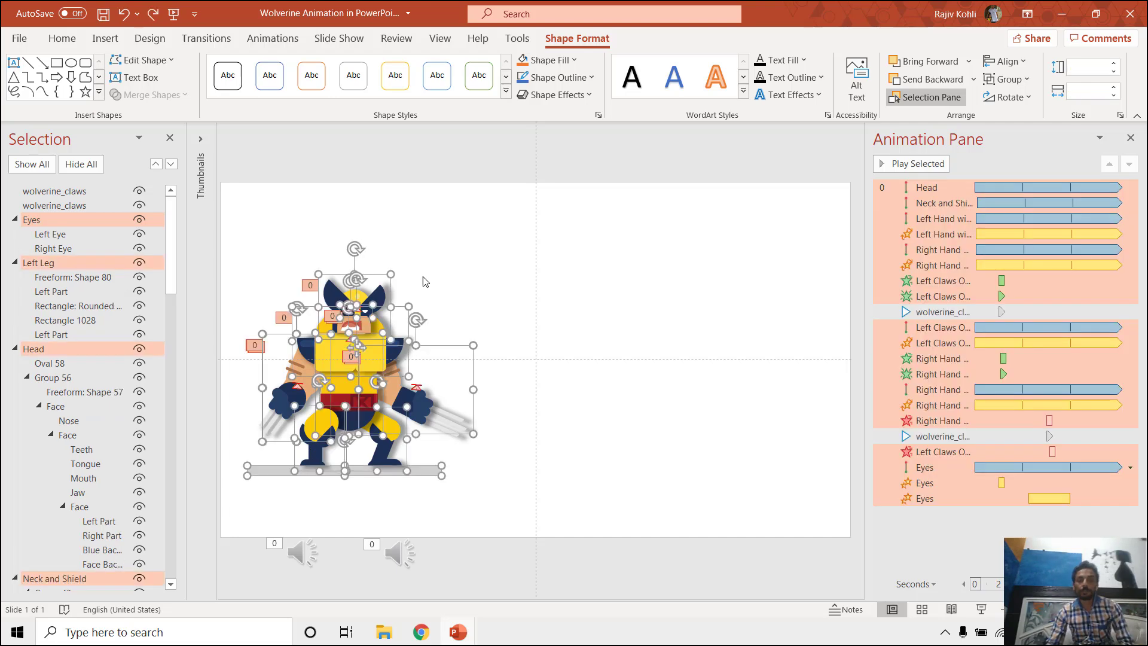
{"action": "left_click", "coordinate": [467, 263]}
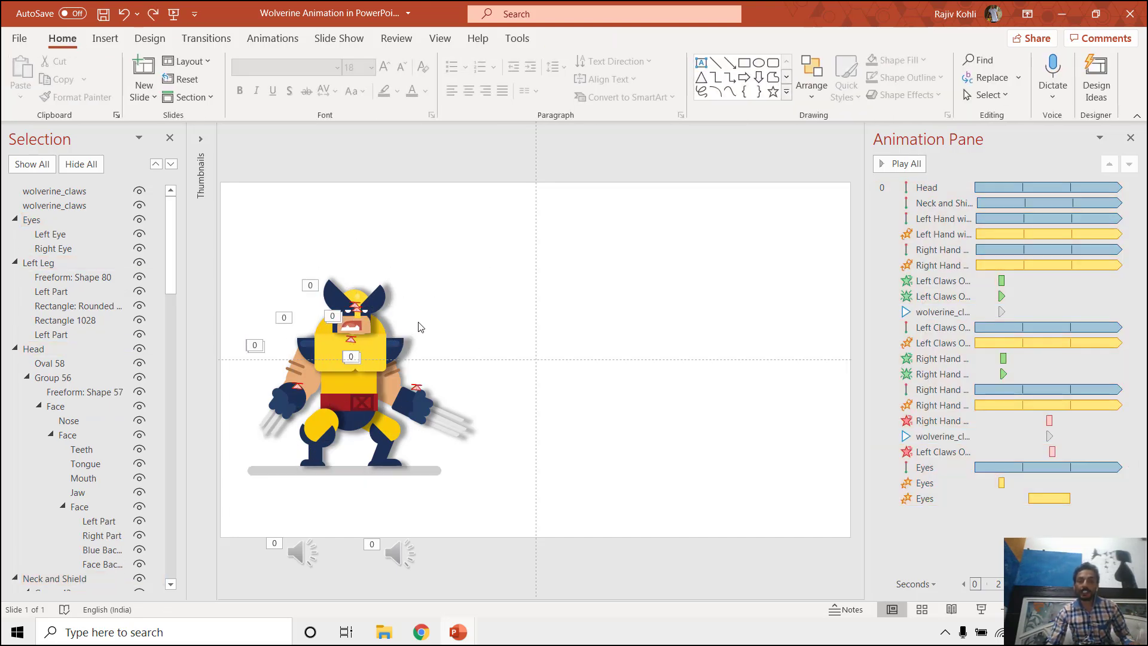
{"action": "key", "text": "ctrl+a"}
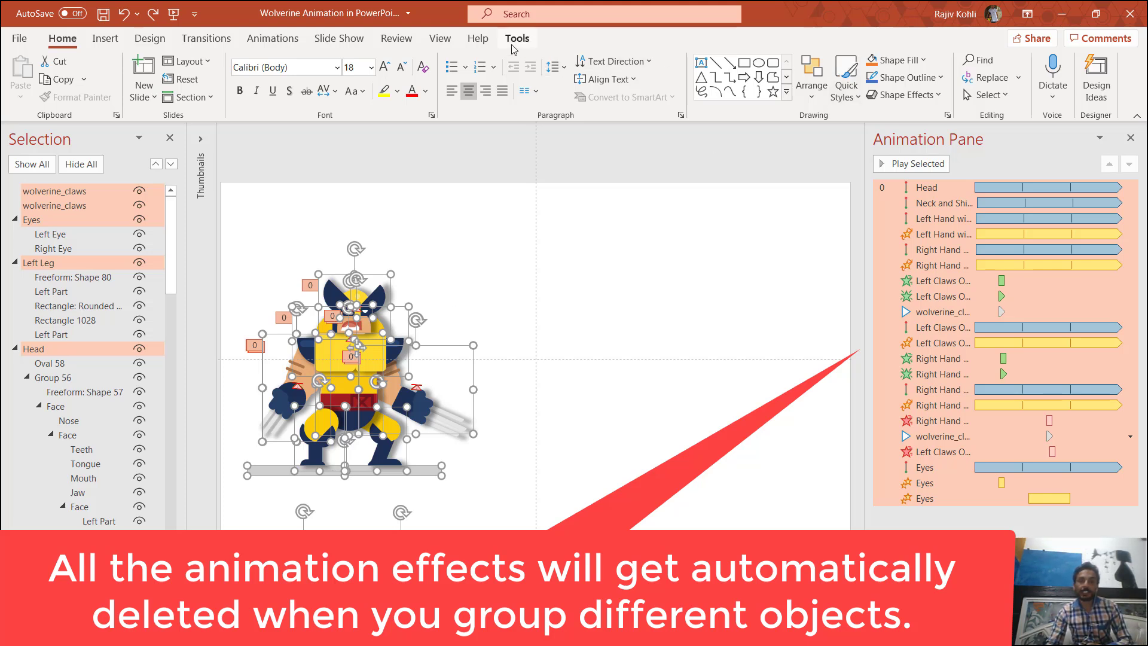
{"action": "left_click", "coordinate": [302, 551], "text": "shift"}
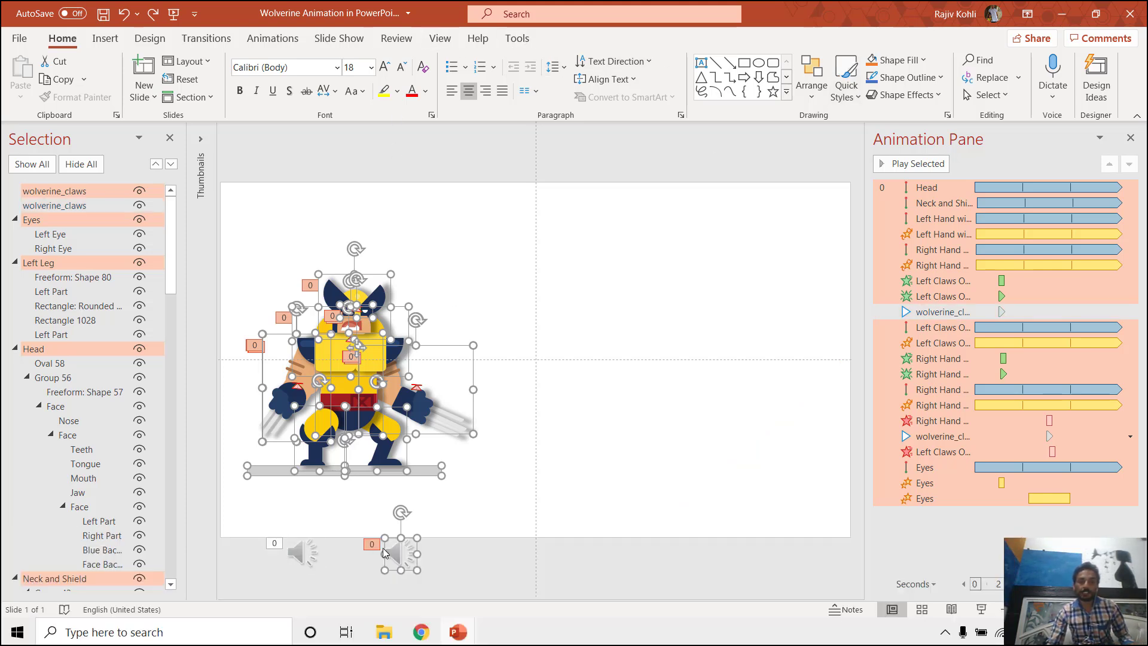
{"action": "left_click", "coordinate": [399, 551], "text": "shift"}
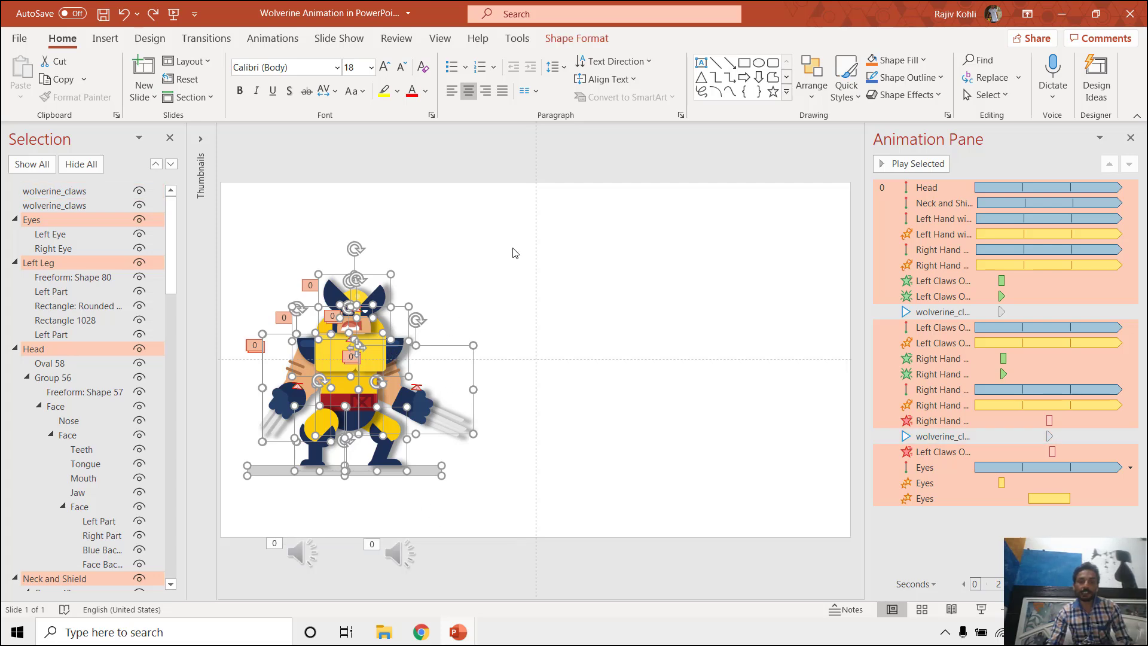
{"action": "left_click", "coordinate": [576, 38]}
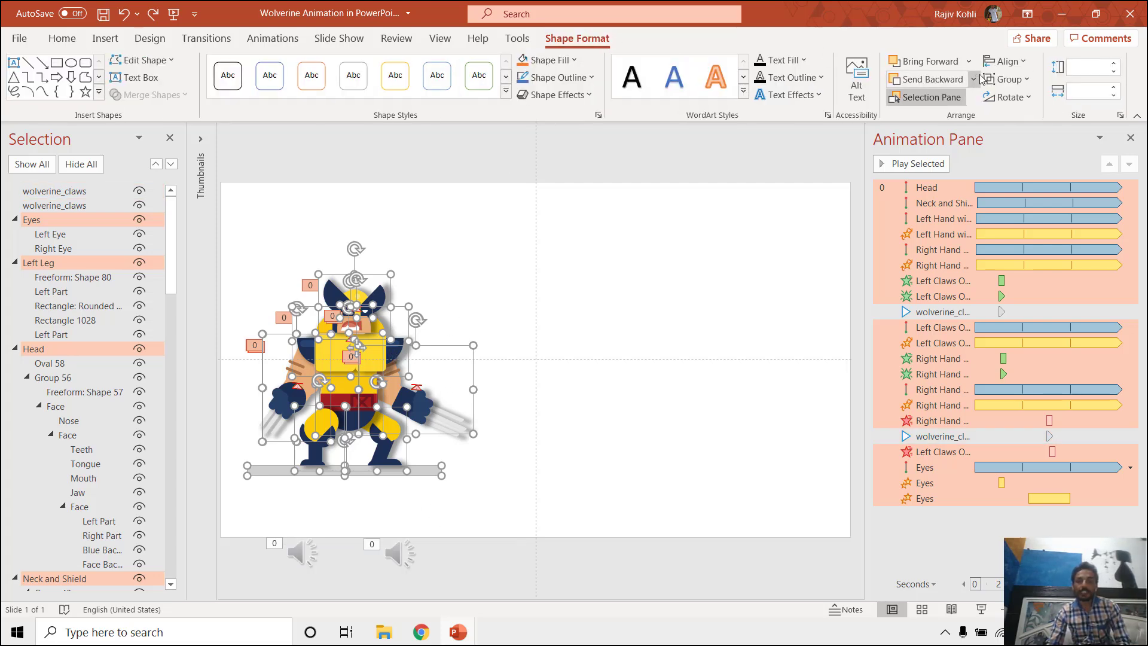
{"action": "left_click", "coordinate": [1007, 79]}
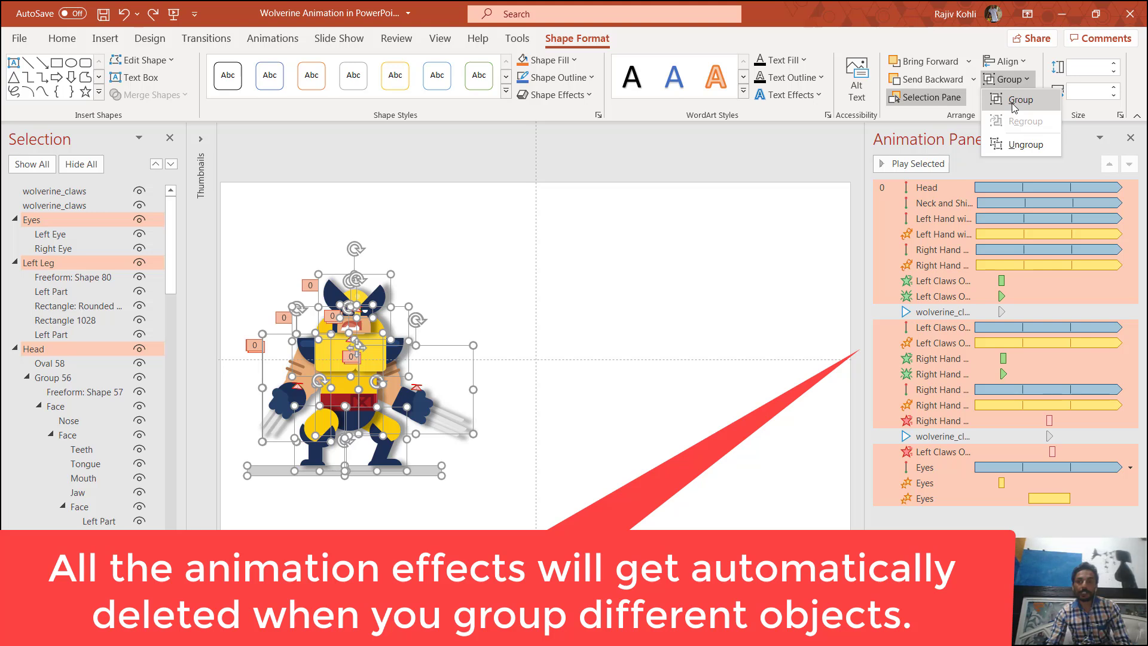
{"action": "left_click", "coordinate": [1014, 101]}
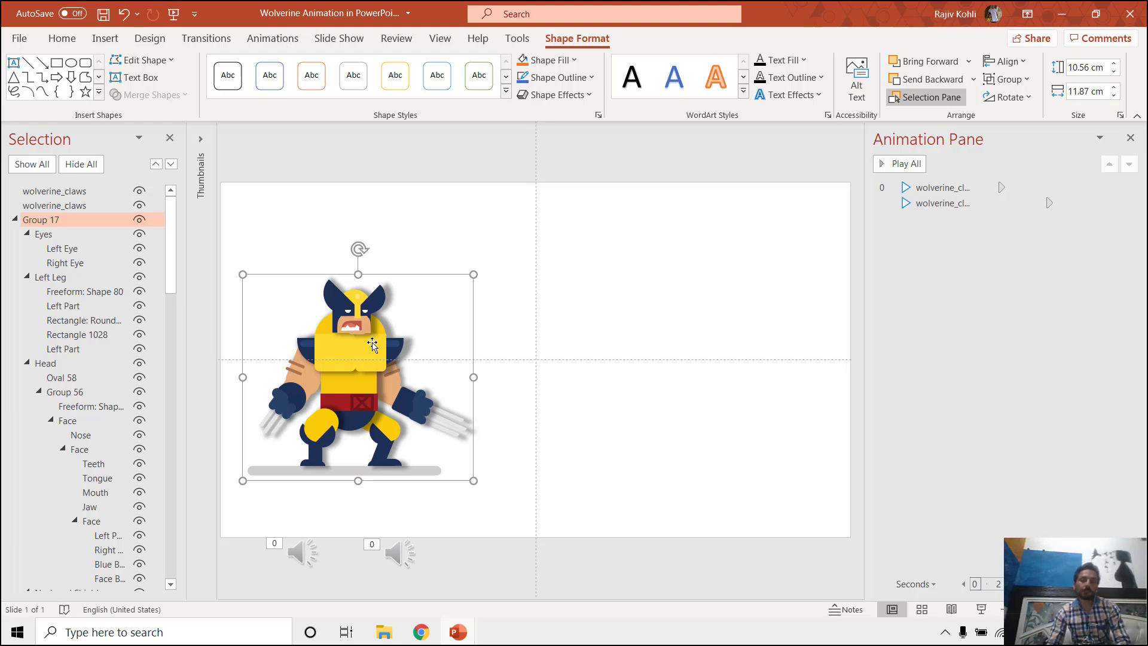
{"action": "key", "text": "ctrl+shift+g"}
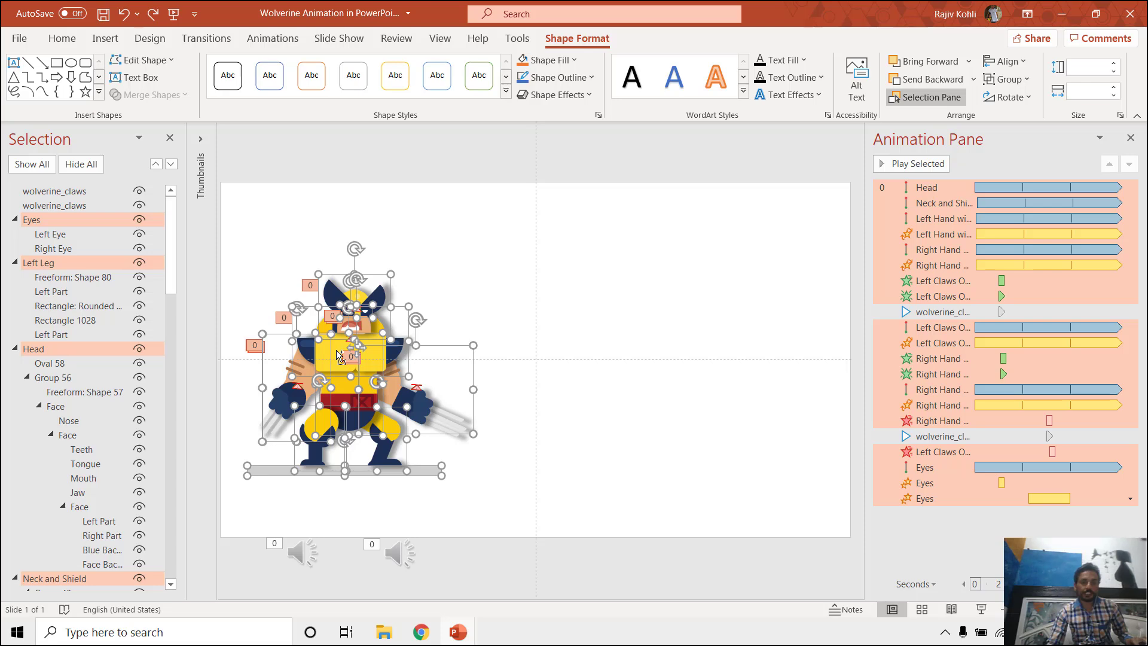
Paste a duplicate of the Wolverine group and move it to the slide's right half.
{"action": "left_click_drag", "start_coordinate": [337, 357], "coordinate": [608, 357]}
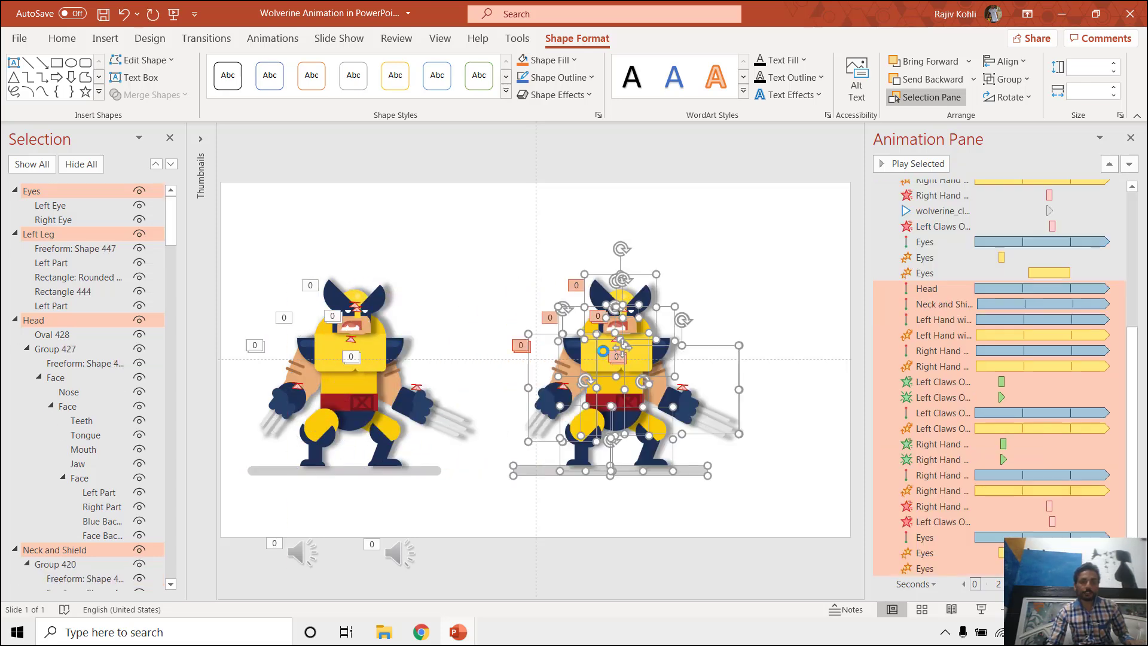
{"action": "key", "text": "ctrl+z"}
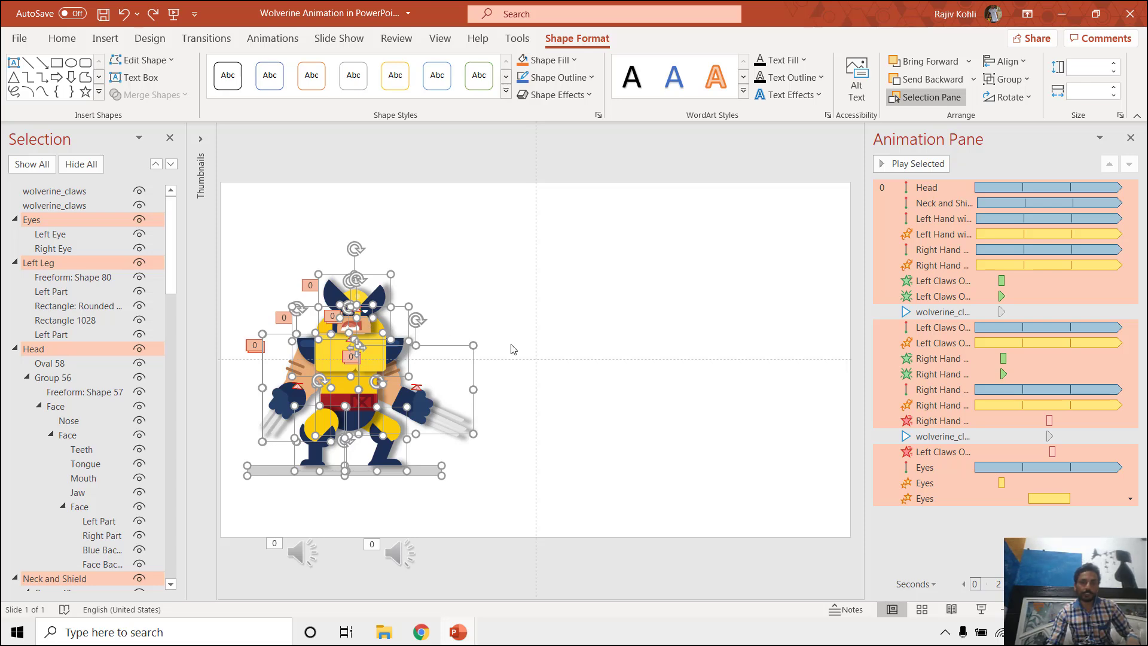
{"action": "key", "text": "ctrl+v"}
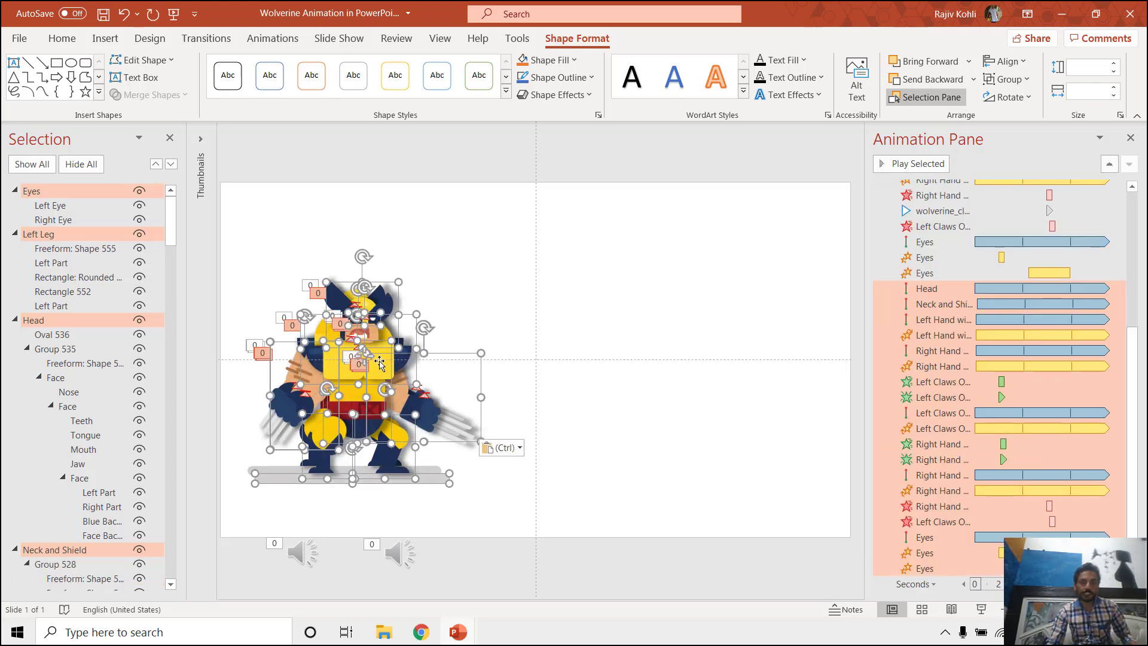
{"action": "left_click_drag", "start_coordinate": [375, 357], "coordinate": [650, 351]}
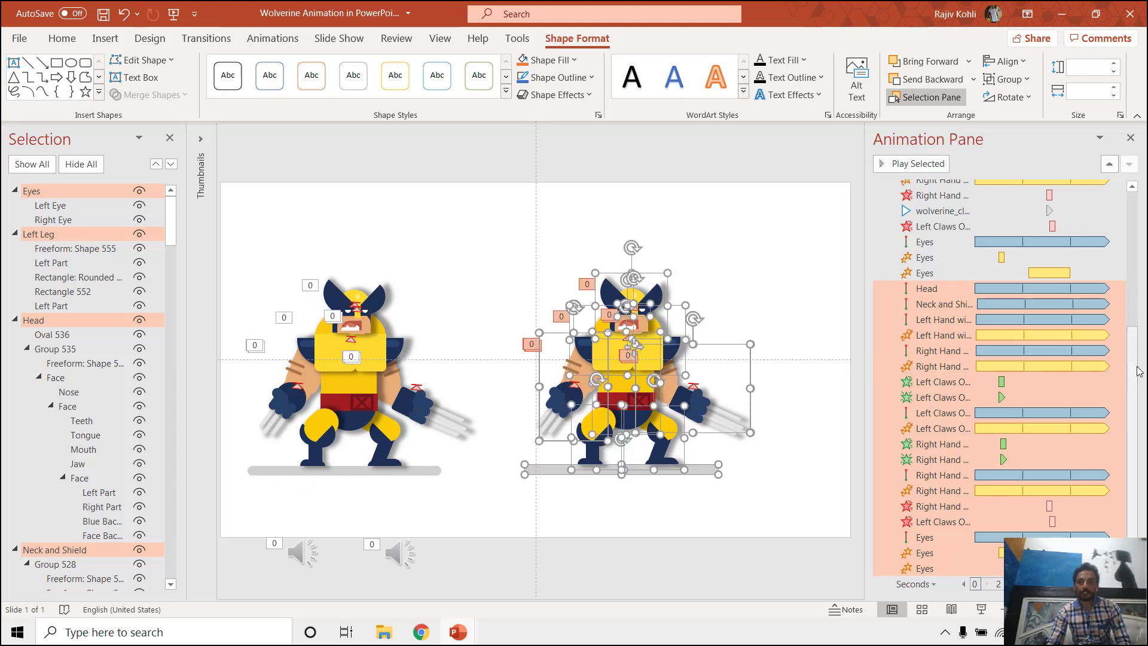
Collapse the first Wolverine's groups, from Eyes through Right Hand Claws Only.
{"action": "left_click", "coordinate": [14, 190]}
{"action": "left_click", "coordinate": [14, 205]}
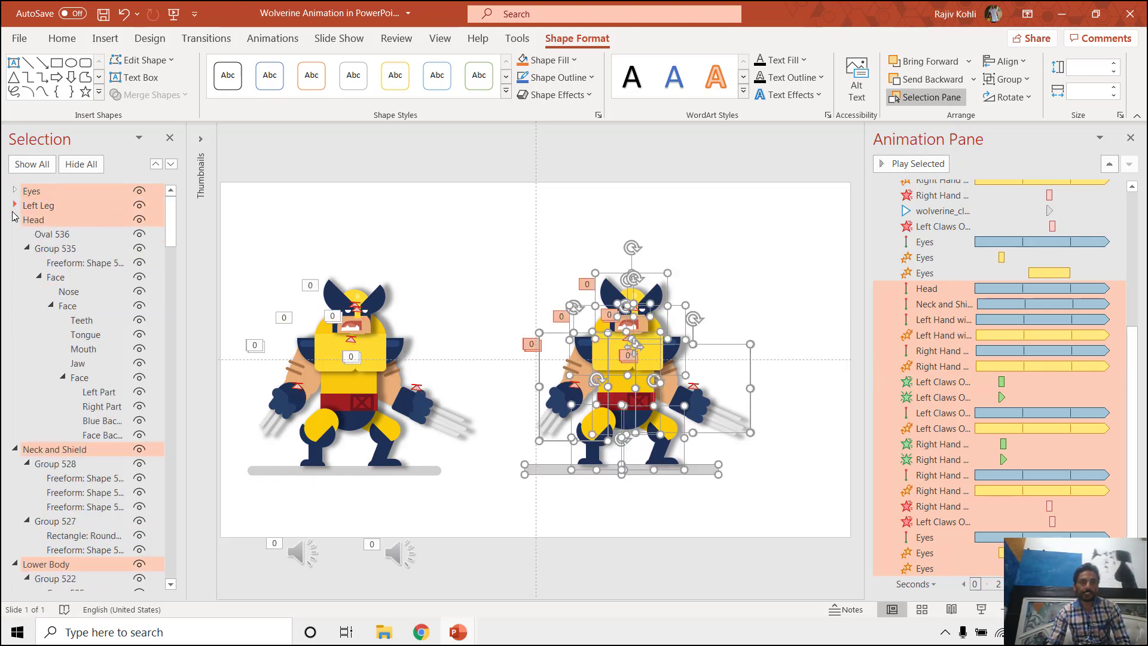
{"action": "left_click", "coordinate": [15, 219]}
{"action": "left_click", "coordinate": [15, 234]}
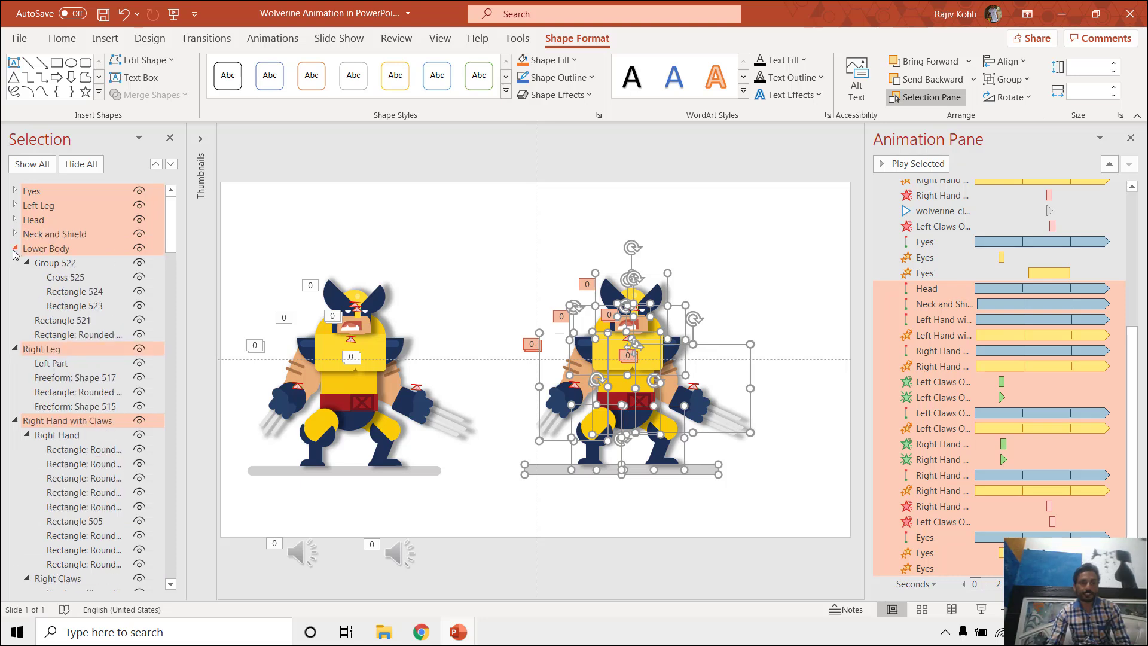
{"action": "left_click", "coordinate": [14, 248]}
{"action": "left_click", "coordinate": [15, 262]}
{"action": "left_click", "coordinate": [15, 276]}
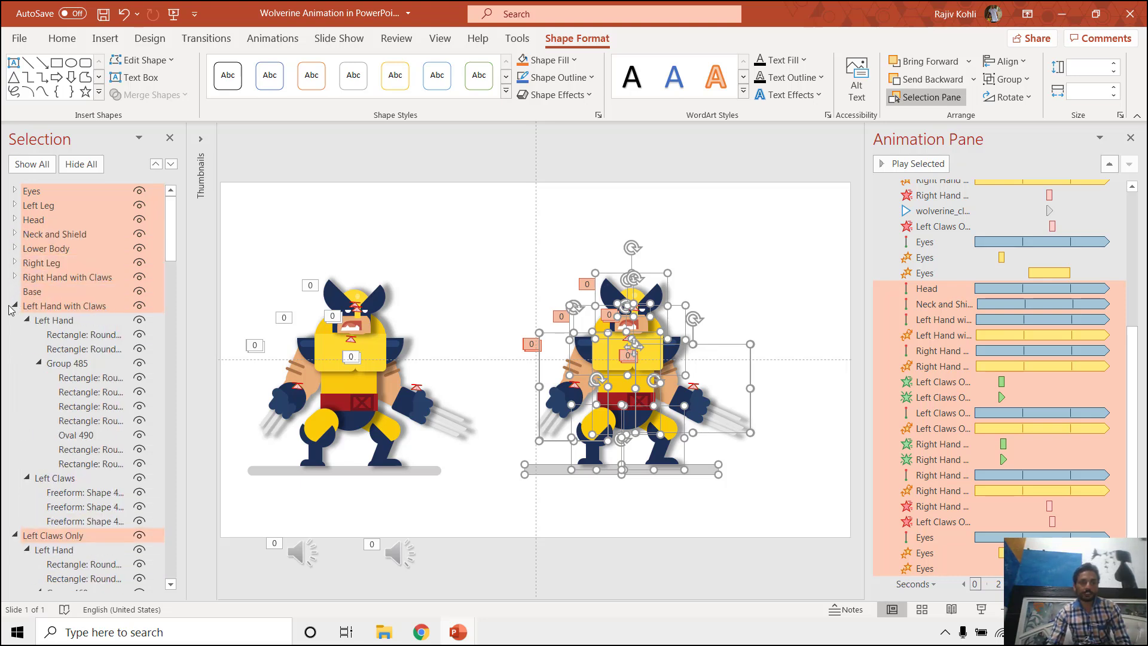
{"action": "left_click", "coordinate": [14, 305]}
{"action": "left_click", "coordinate": [15, 320]}
{"action": "left_click", "coordinate": [15, 334]}
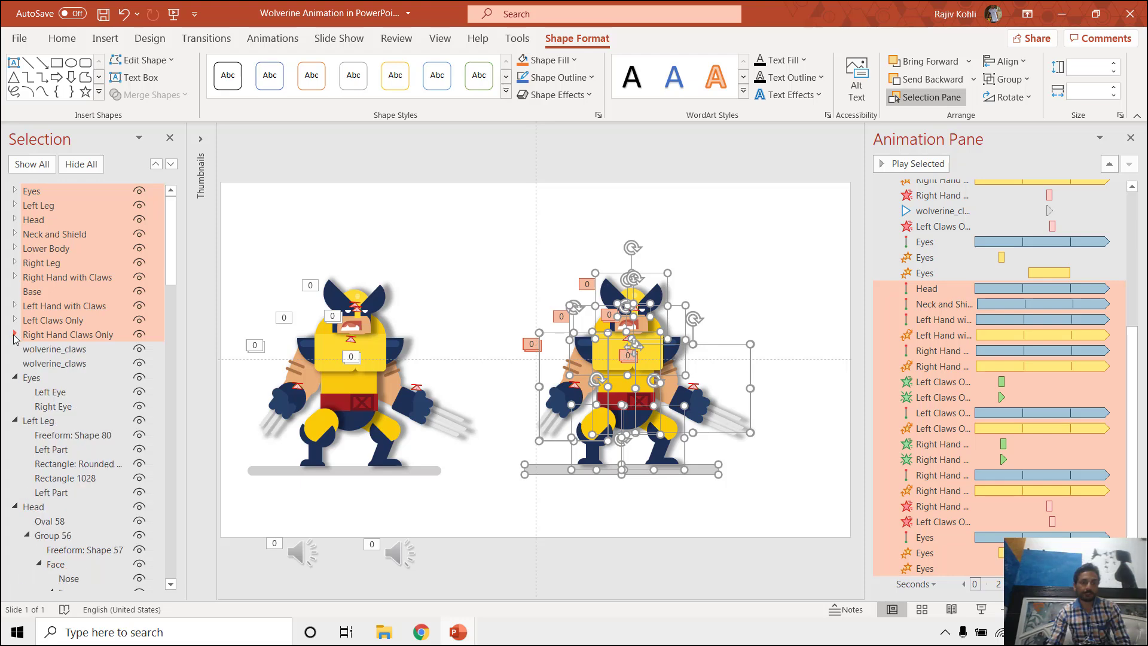
Collapse the second Wolverine's matching groups, Eyes through Right Hand Claws Only.
{"action": "left_click_drag", "start_coordinate": [173, 231], "coordinate": [147, 251]}
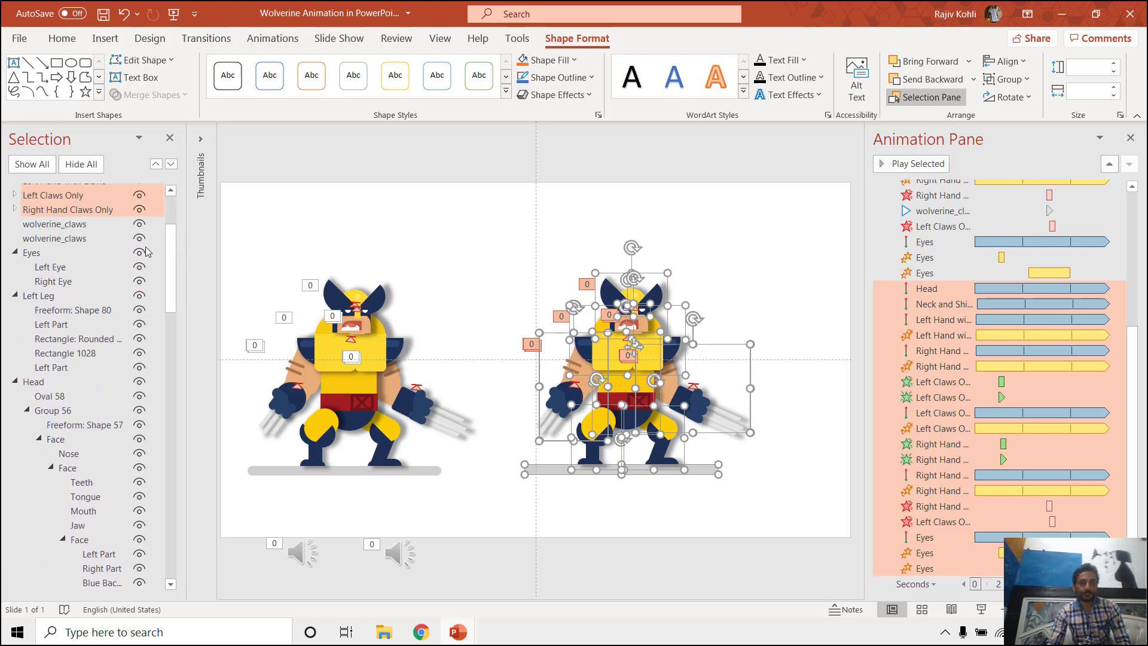
{"action": "left_click", "coordinate": [14, 252]}
{"action": "left_click", "coordinate": [15, 266]}
{"action": "left_click", "coordinate": [14, 281]}
{"action": "left_click", "coordinate": [14, 296]}
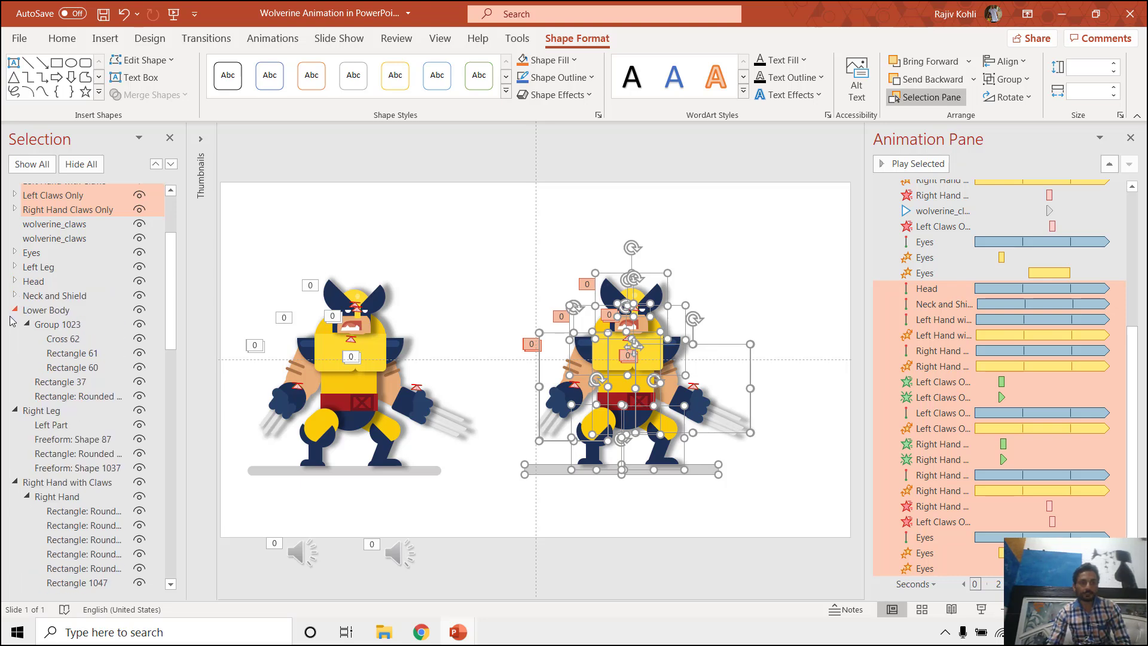
{"action": "left_click", "coordinate": [15, 310]}
{"action": "left_click", "coordinate": [15, 323]}
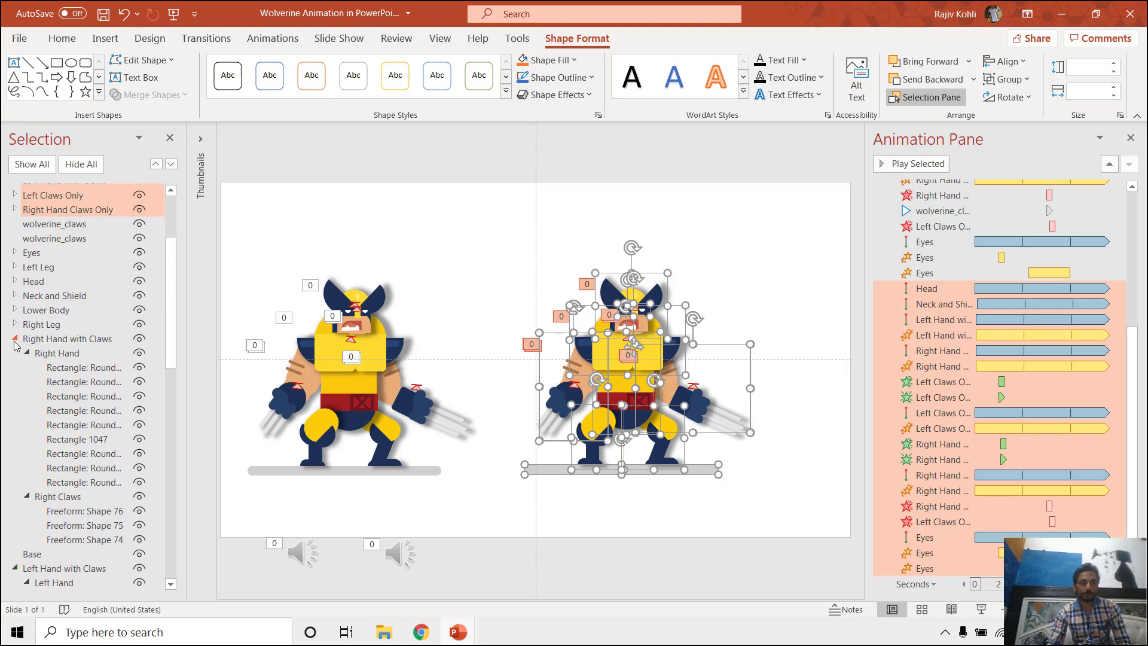
{"action": "left_click", "coordinate": [15, 338]}
{"action": "left_click", "coordinate": [15, 367]}
{"action": "left_click", "coordinate": [15, 381]}
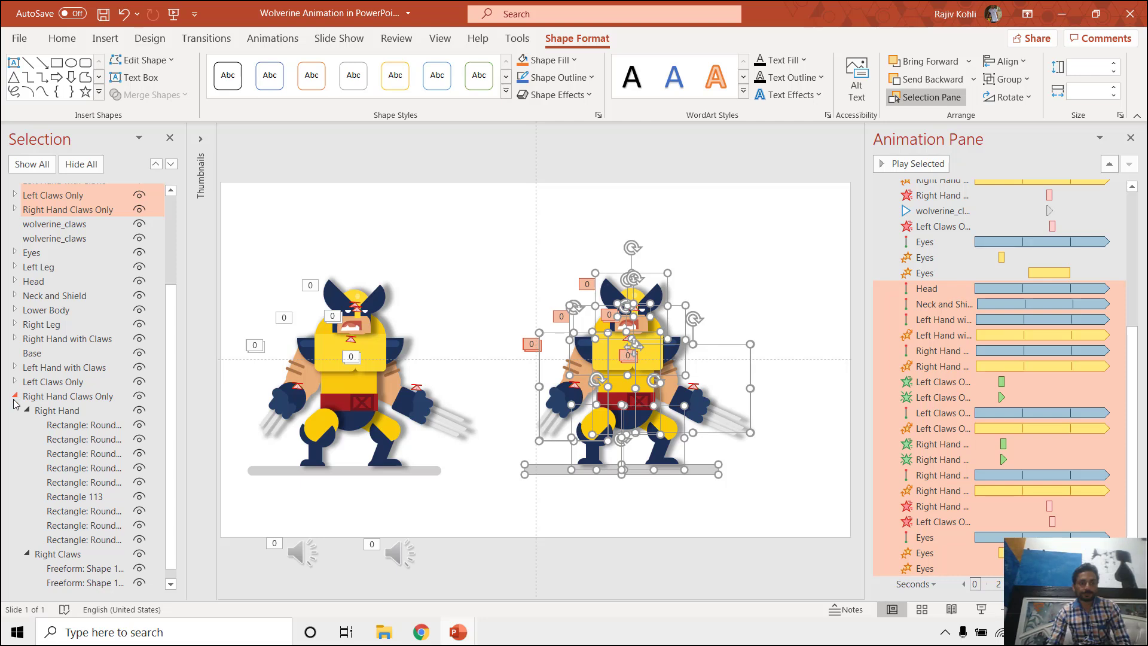
{"action": "left_click", "coordinate": [14, 402]}
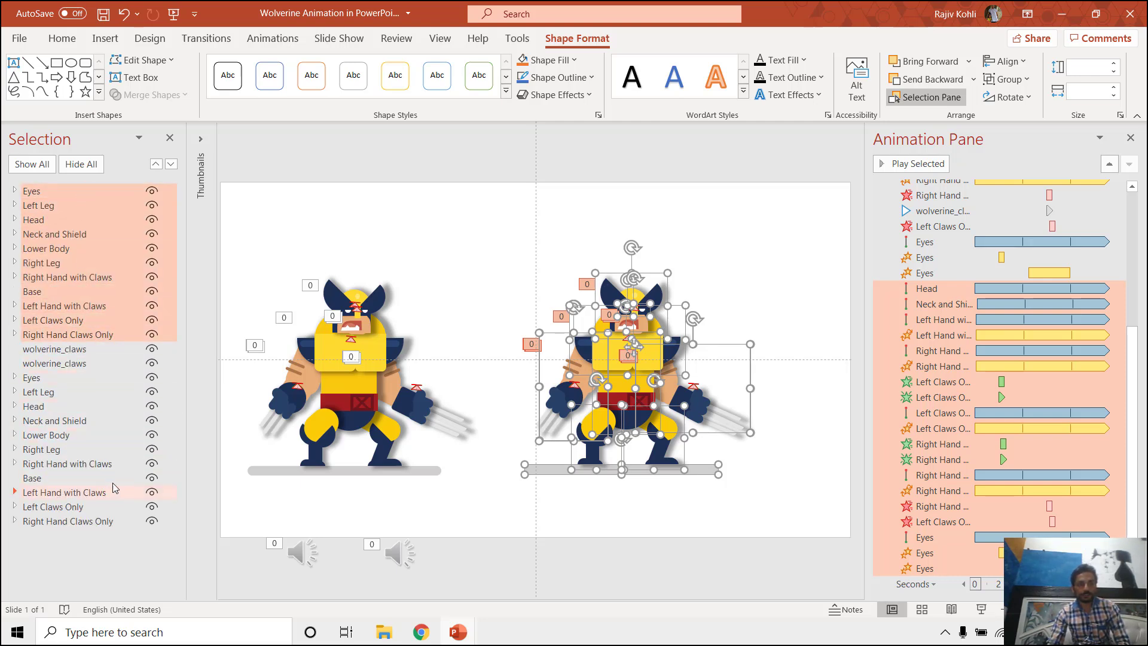
{"action": "scroll", "coordinate": [1016, 364], "scroll_direction": "up", "scroll_amount": 5}
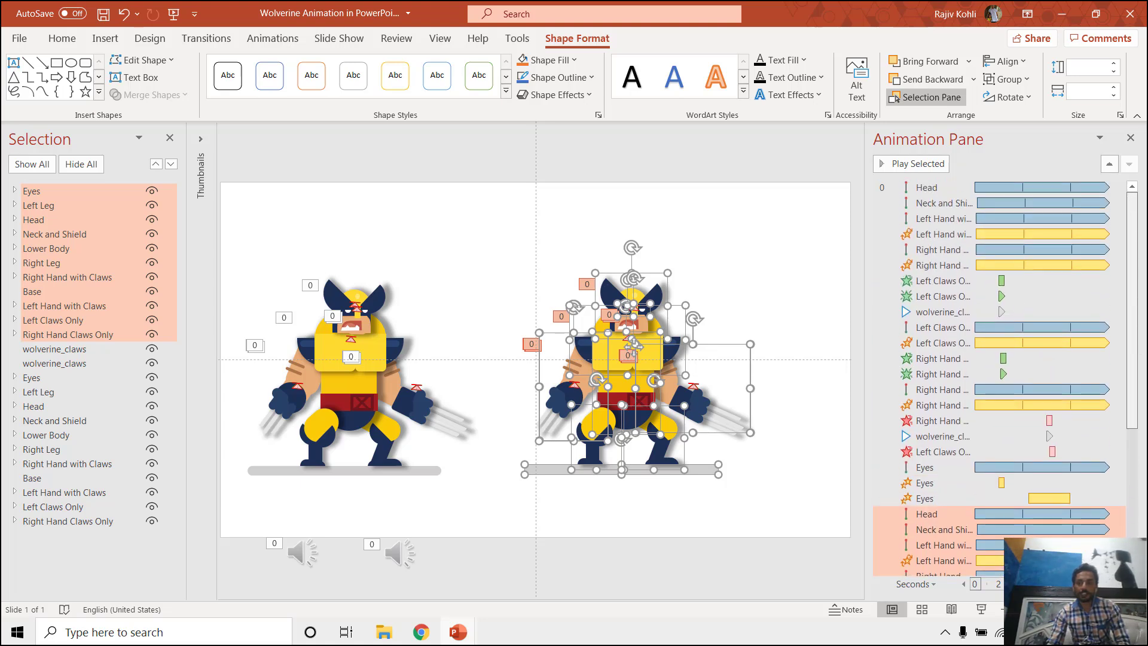
{"action": "scroll", "coordinate": [1130, 290], "scroll_direction": "down", "scroll_amount": 3}
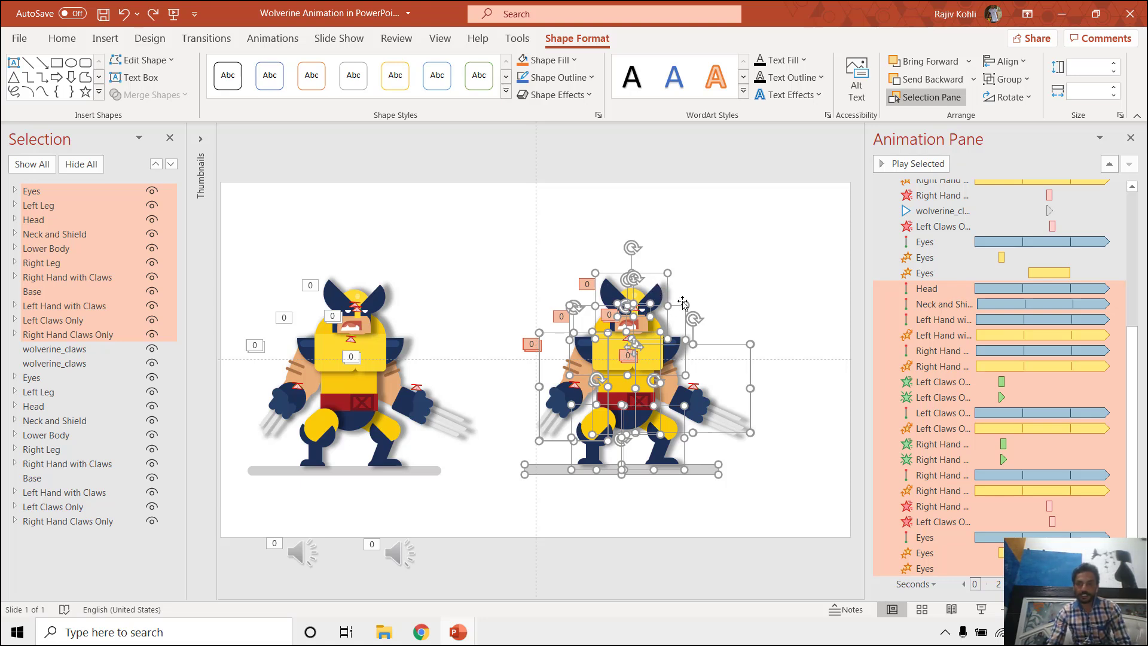
Group all parts of the right-hand Wolverine copy into Group 19.
{"action": "left_click", "coordinate": [1013, 84]}
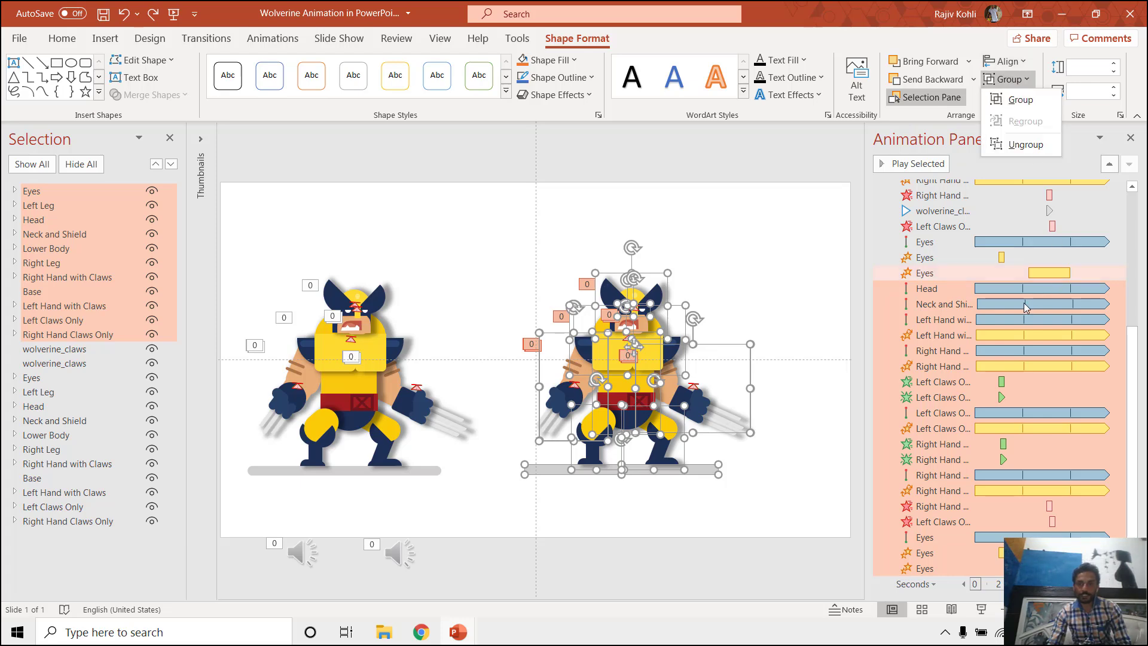
{"action": "left_click", "coordinate": [1020, 99]}
{"action": "key", "text": "ctrl+z"}
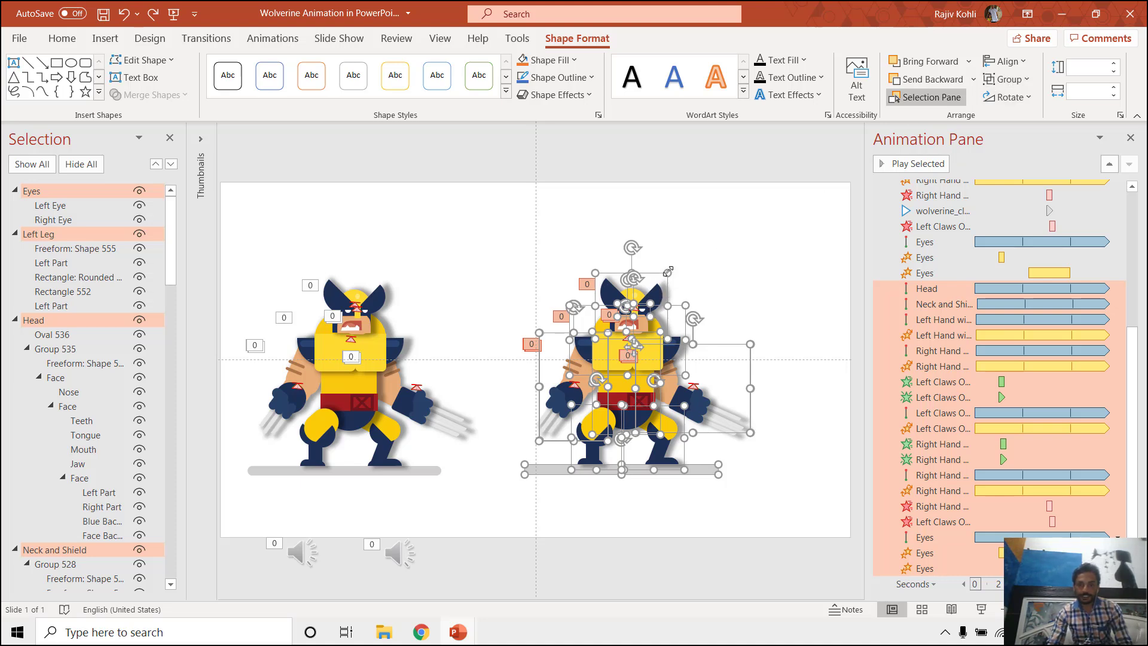
{"action": "left_click_drag", "start_coordinate": [667, 270], "coordinate": [646, 316]}
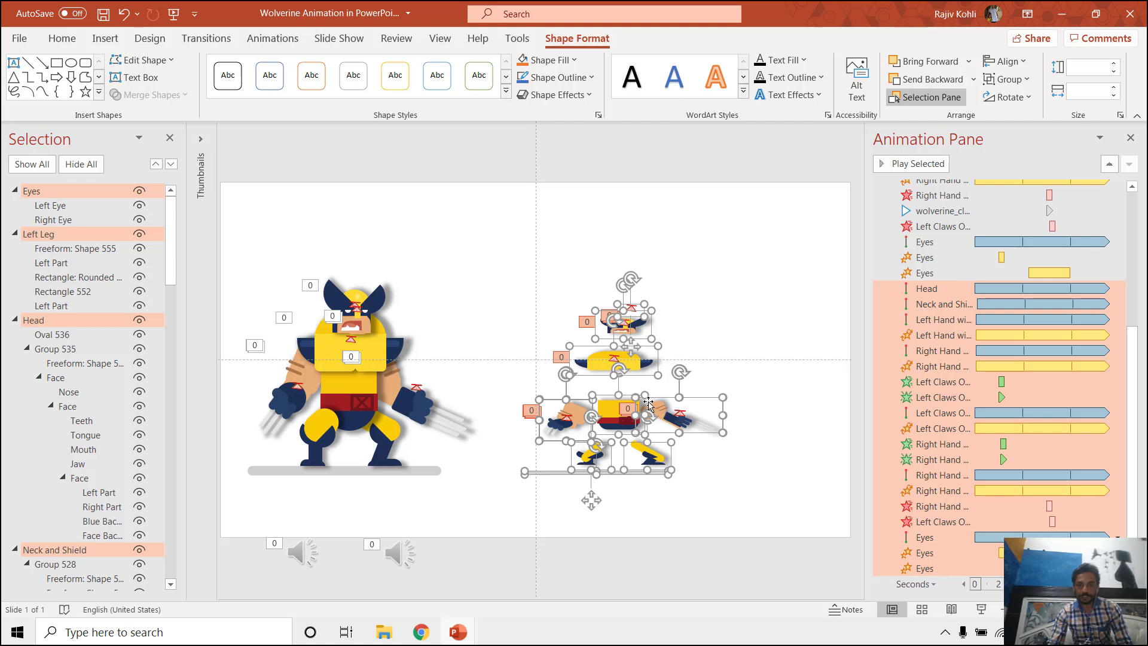
{"action": "key", "text": "ctrl+z"}
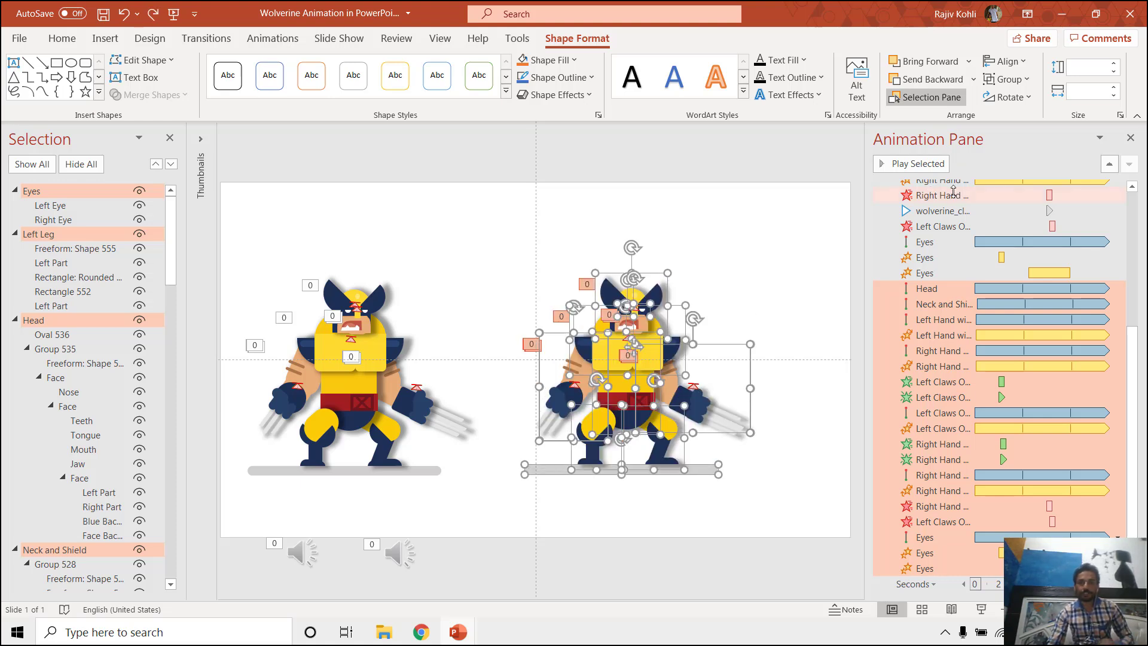
{"action": "left_click", "coordinate": [1016, 79]}
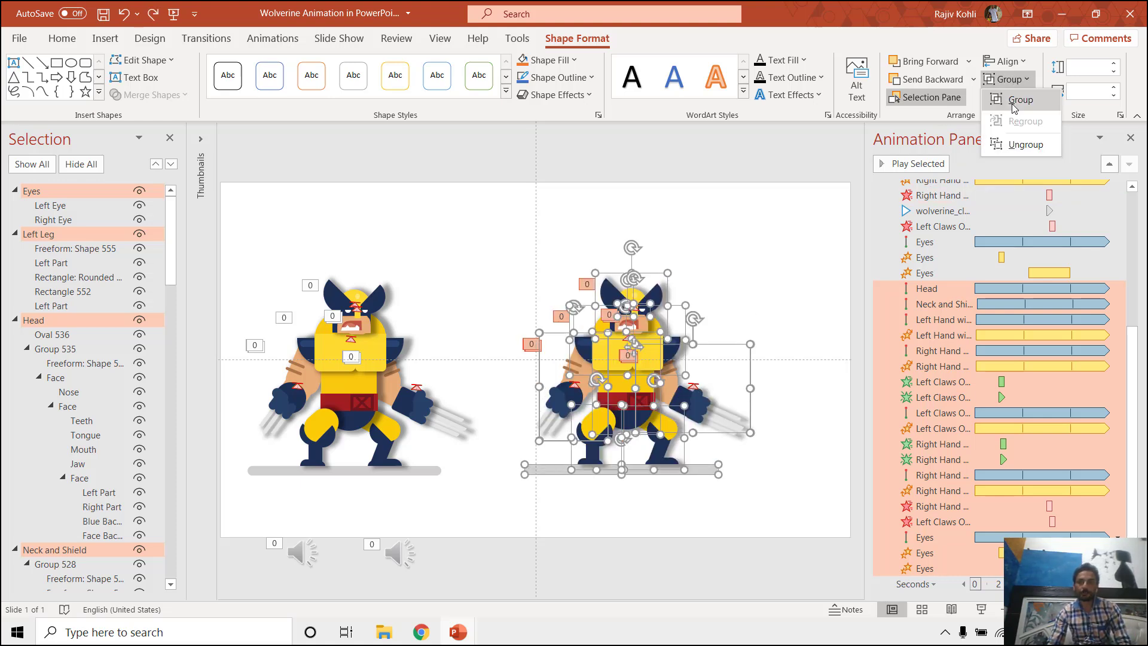
{"action": "left_click", "coordinate": [1015, 100]}
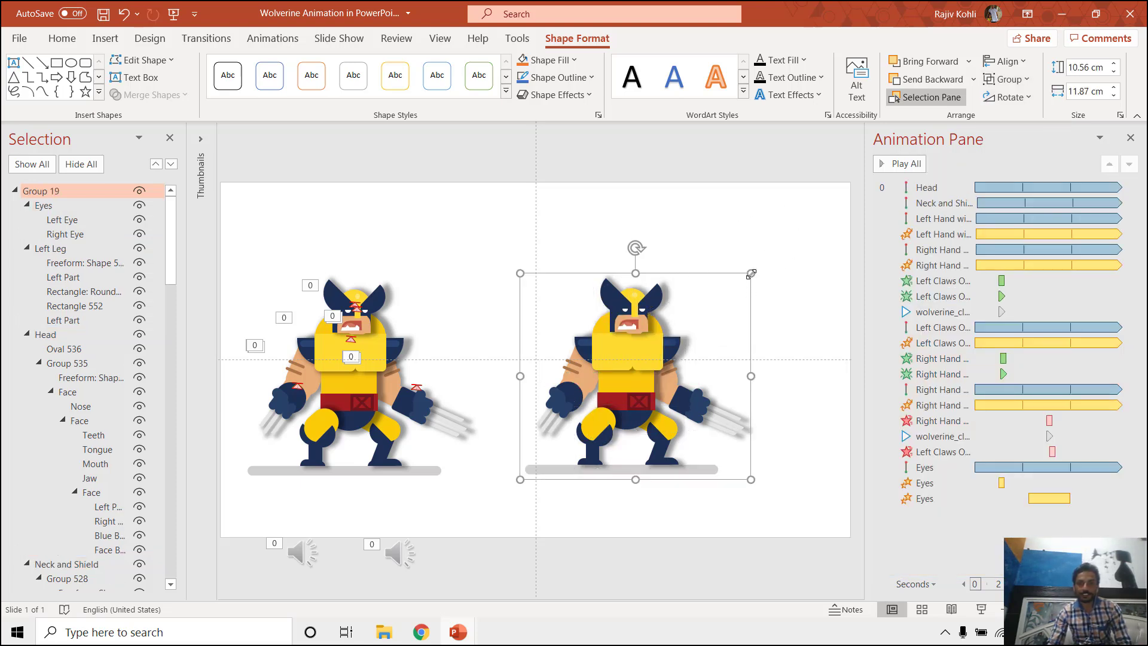
Enlarge the right-hand Wolverine group by its corner, then ungroup it into body parts.
{"action": "left_click_drag", "start_coordinate": [750, 273], "coordinate": [823, 212]}
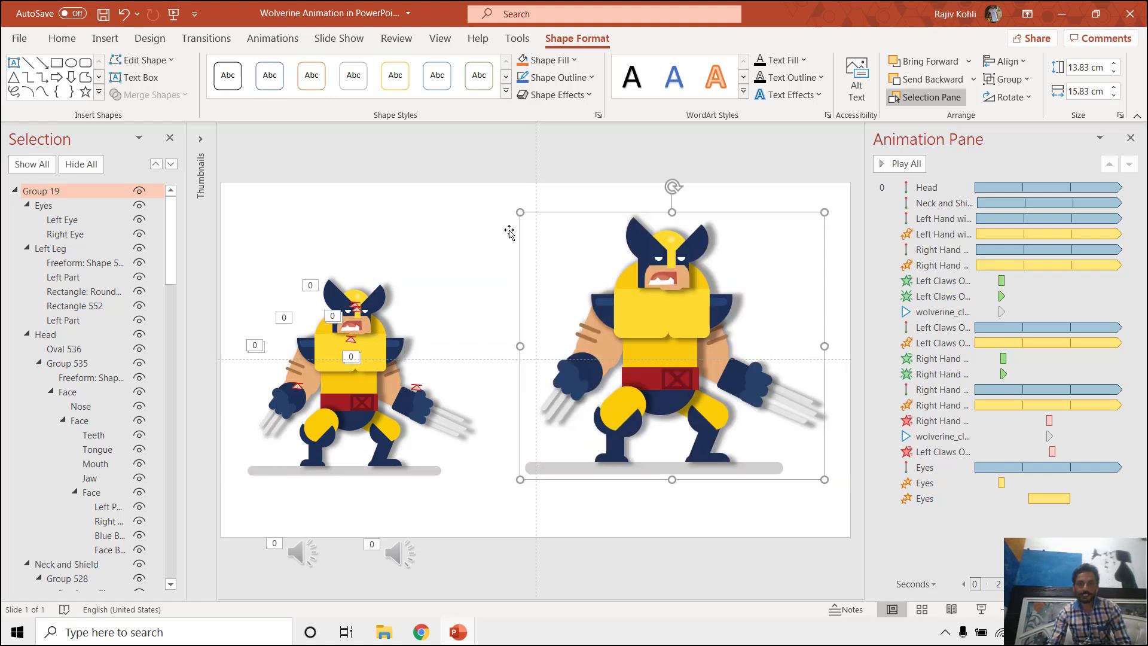
{"action": "left_click", "coordinate": [1006, 79]}
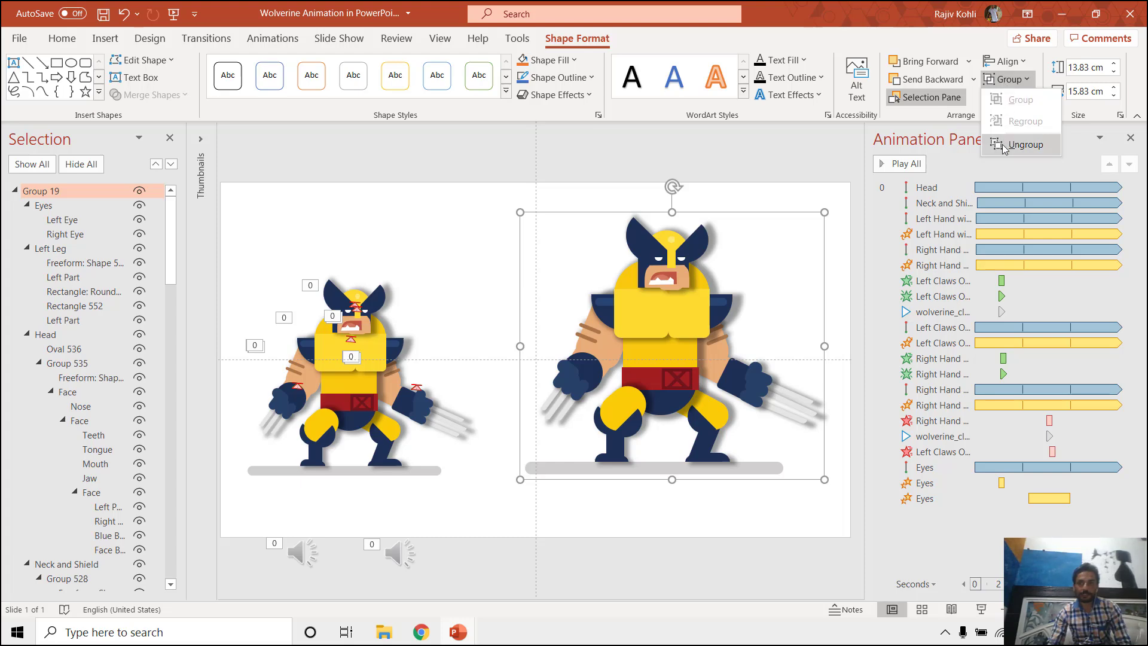
{"action": "left_click", "coordinate": [1024, 145]}
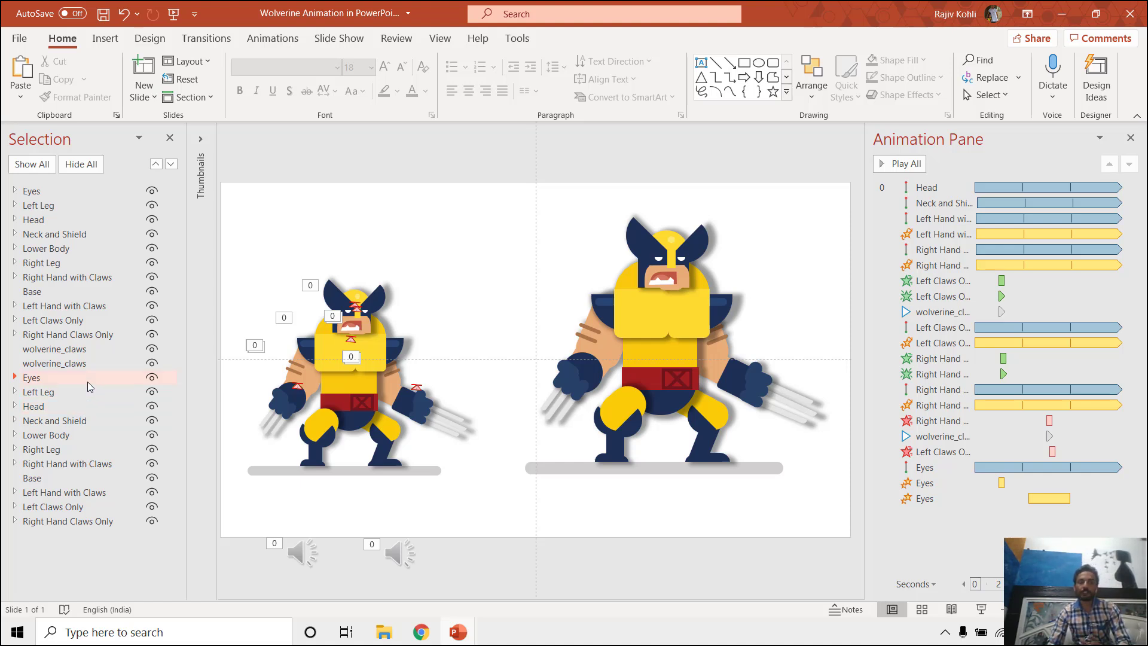
{"action": "left_click", "coordinate": [333, 293]}
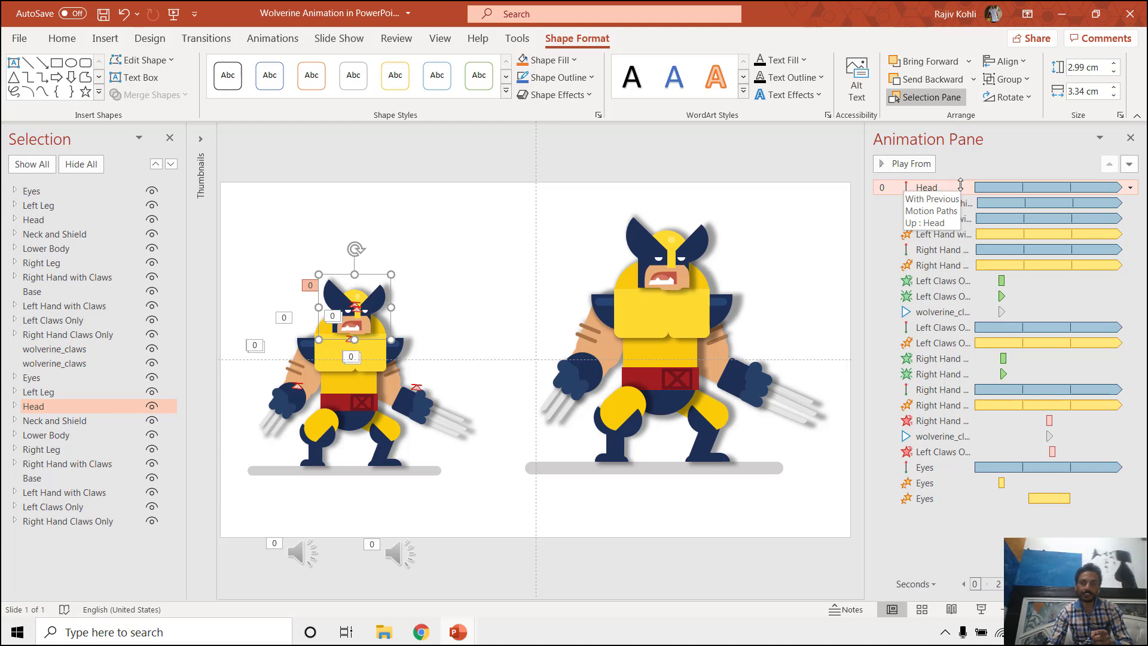
Paint the small head's Lines animation onto the large Wolverine's head with Animation Painter.
{"action": "left_click", "coordinate": [287, 42]}
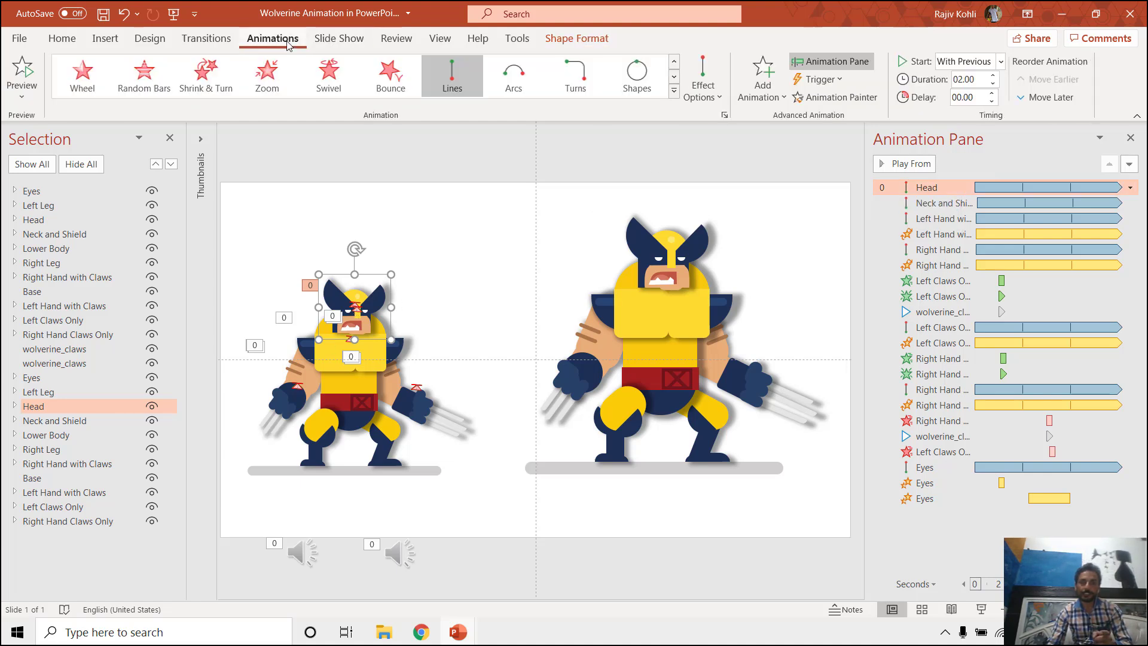
{"action": "left_click", "coordinate": [834, 97]}
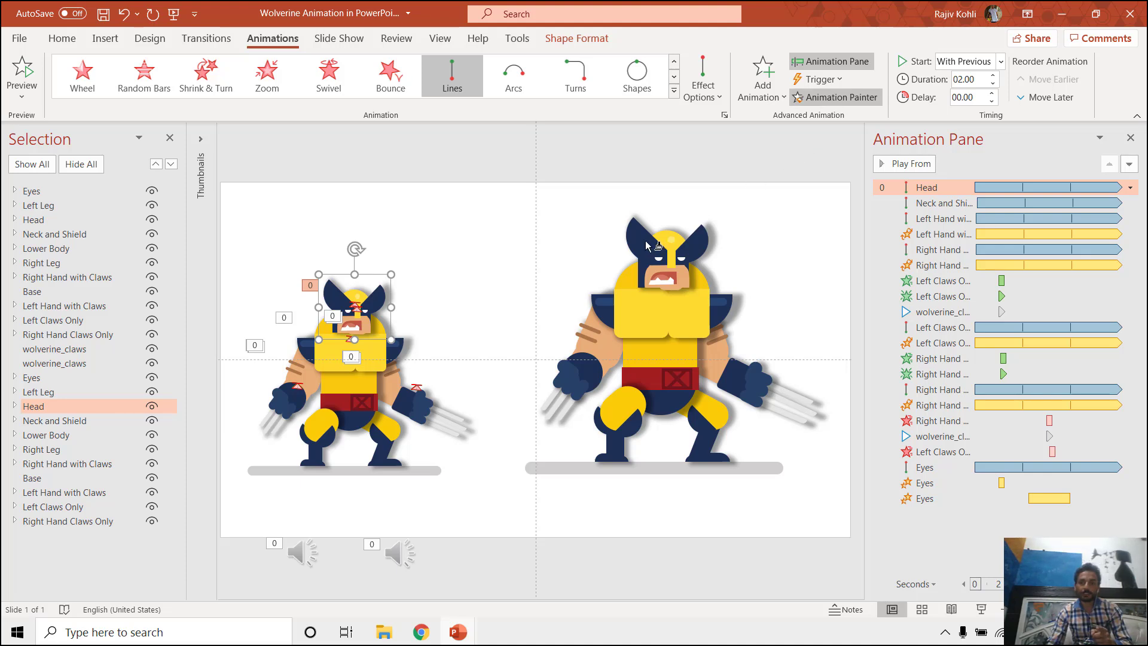
{"action": "left_click", "coordinate": [646, 243]}
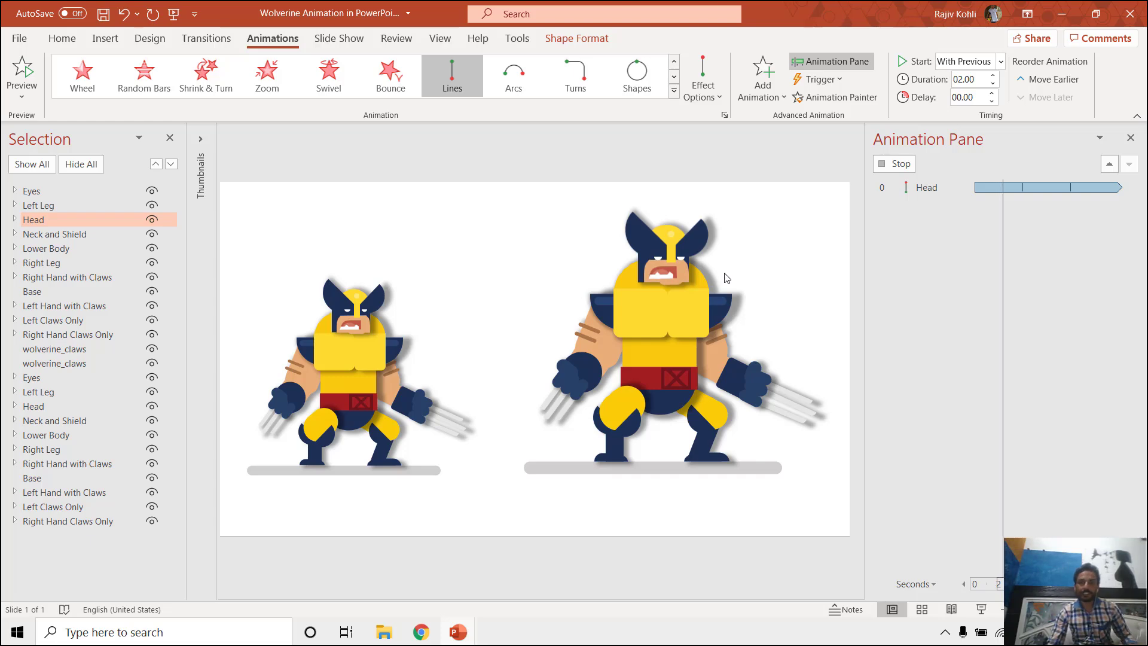
{"action": "left_click", "coordinate": [231, 193]}
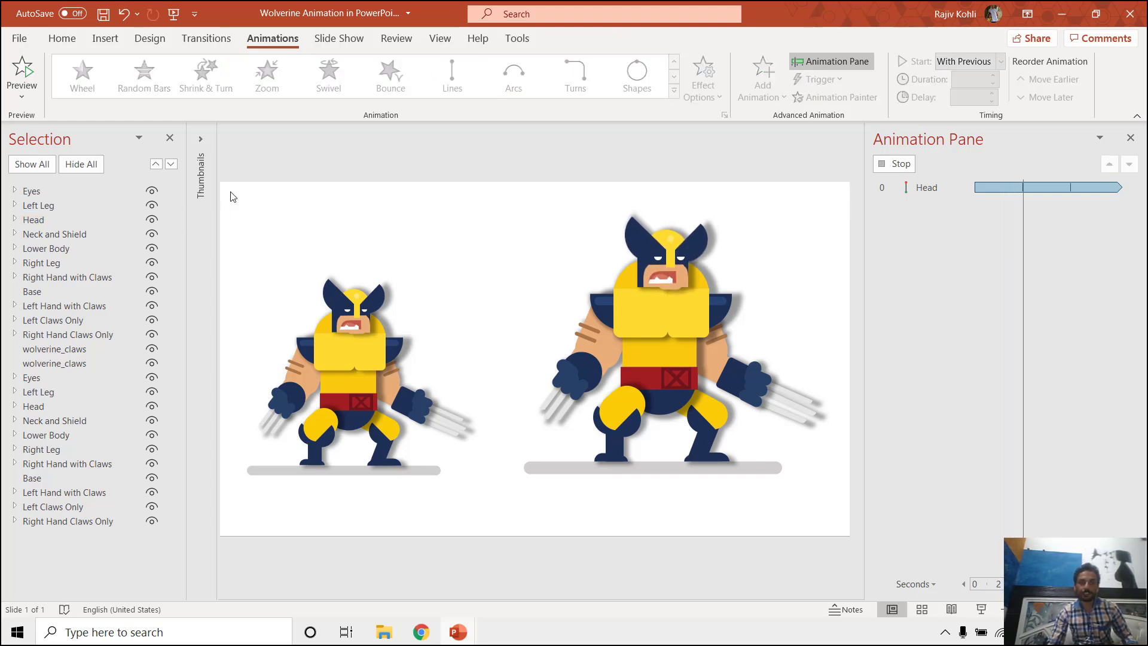
{"action": "left_click", "coordinate": [83, 221]}
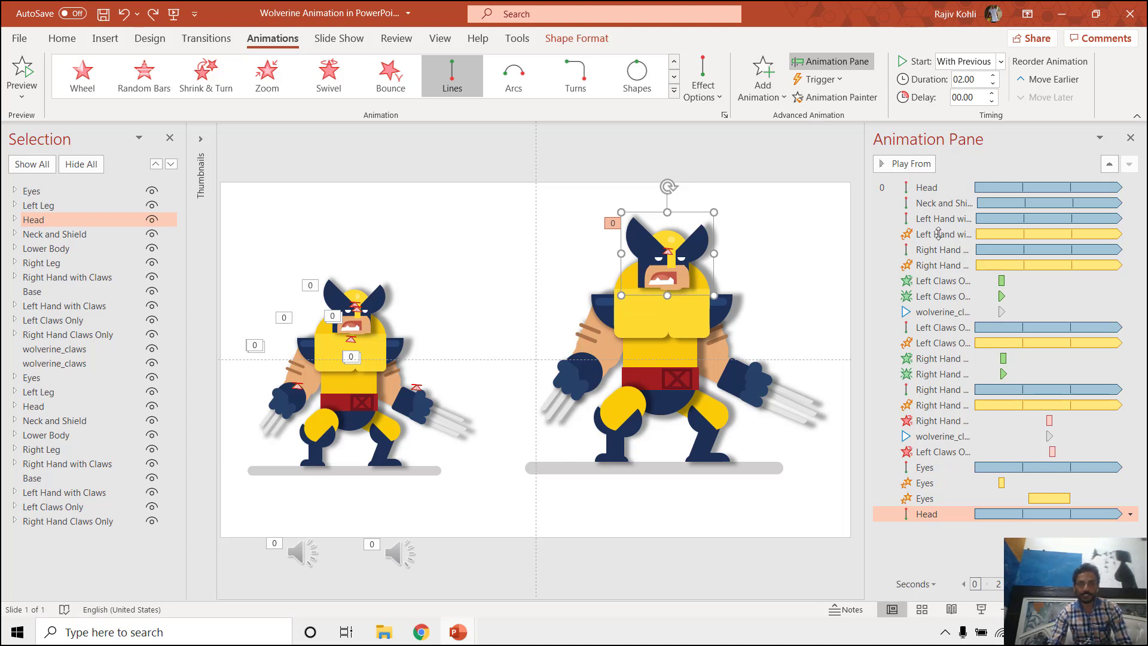
Paint the small Neck and Shield animation onto the large Neck and Shield and Left Hand.
{"action": "left_click", "coordinate": [55, 420]}
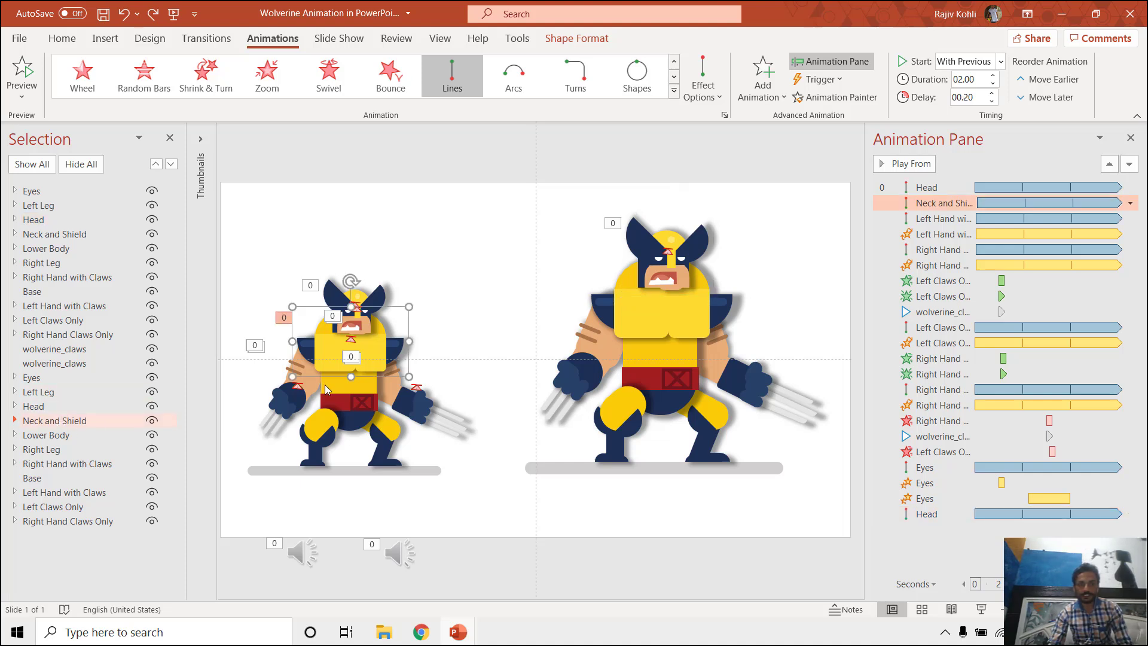
{"action": "left_click", "coordinate": [830, 98]}
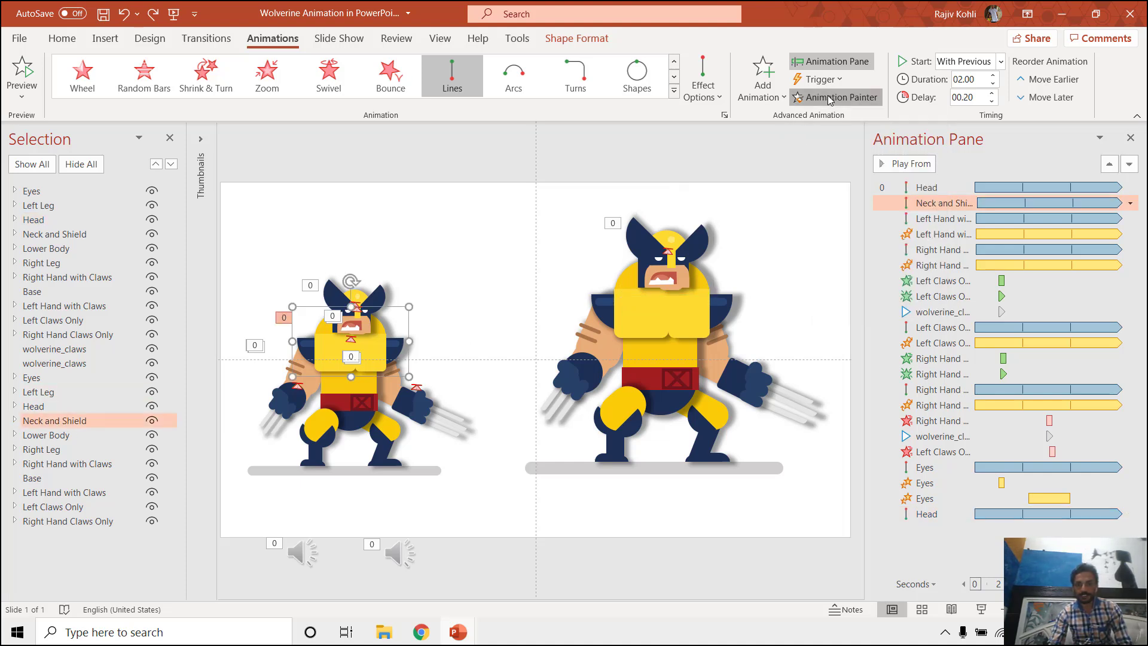
{"action": "left_click", "coordinate": [724, 305]}
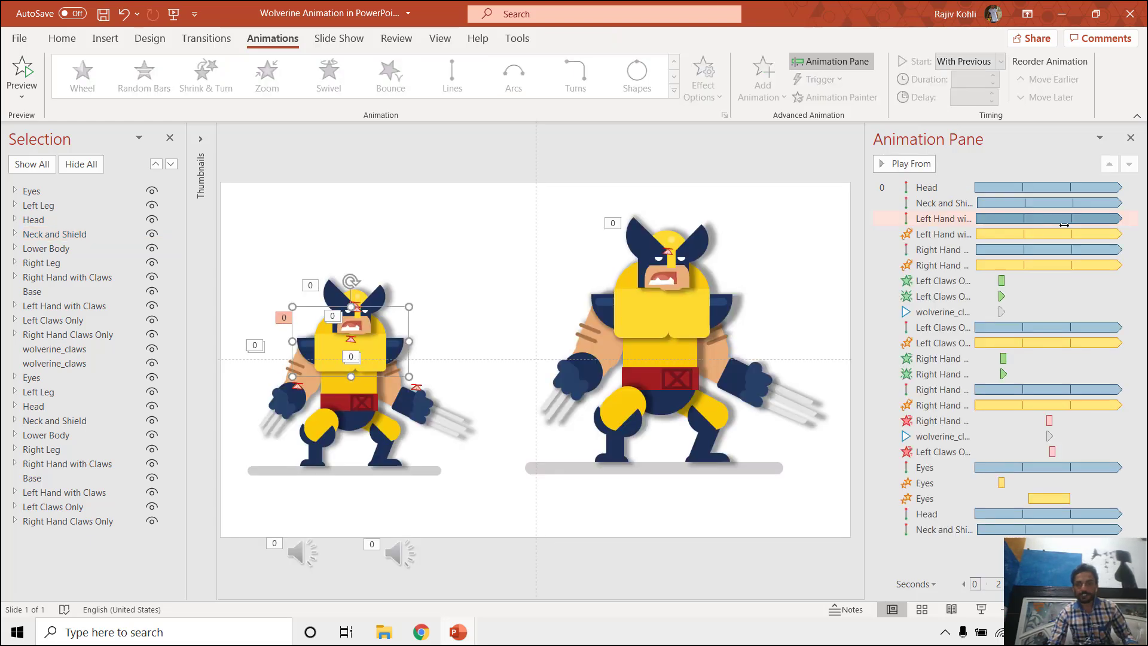
{"action": "left_click", "coordinate": [608, 363]}
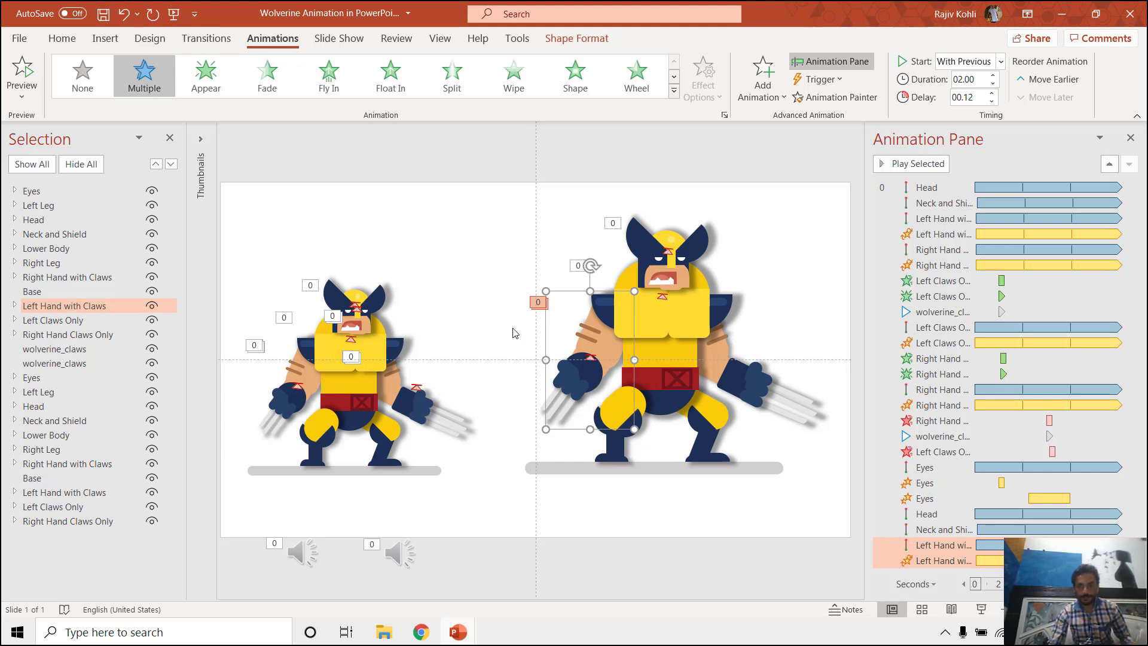
Review and preview the left-hand, claws and Eyes animations.
{"action": "left_click", "coordinate": [64, 492]}
{"action": "left_click", "coordinate": [67, 520]}
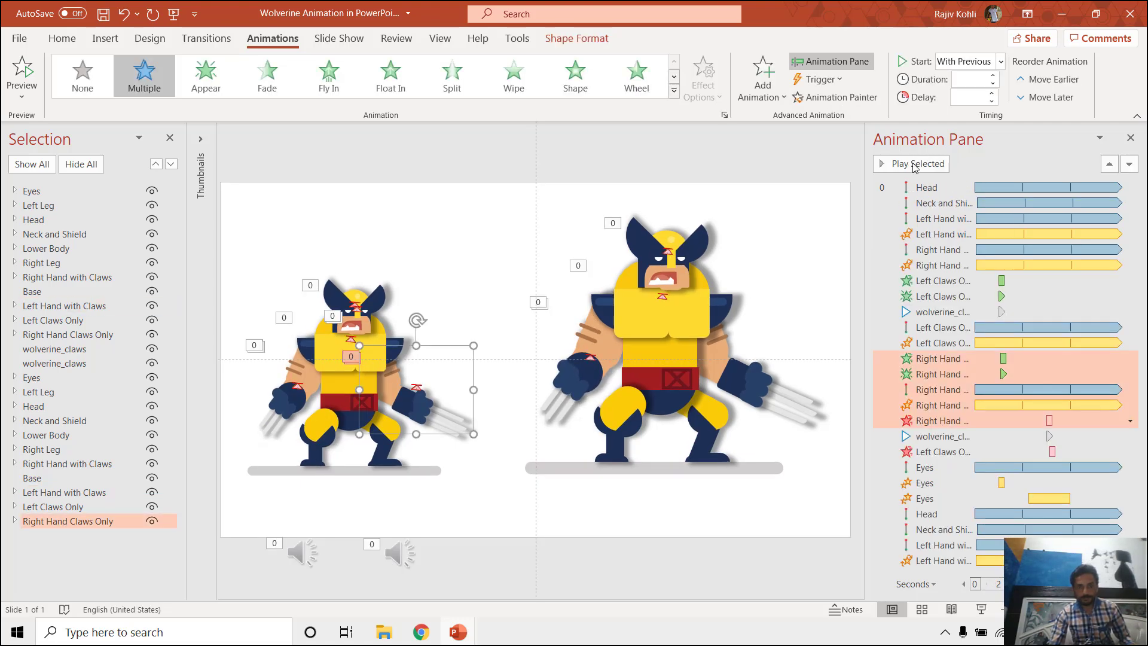
{"action": "left_click", "coordinate": [913, 164]}
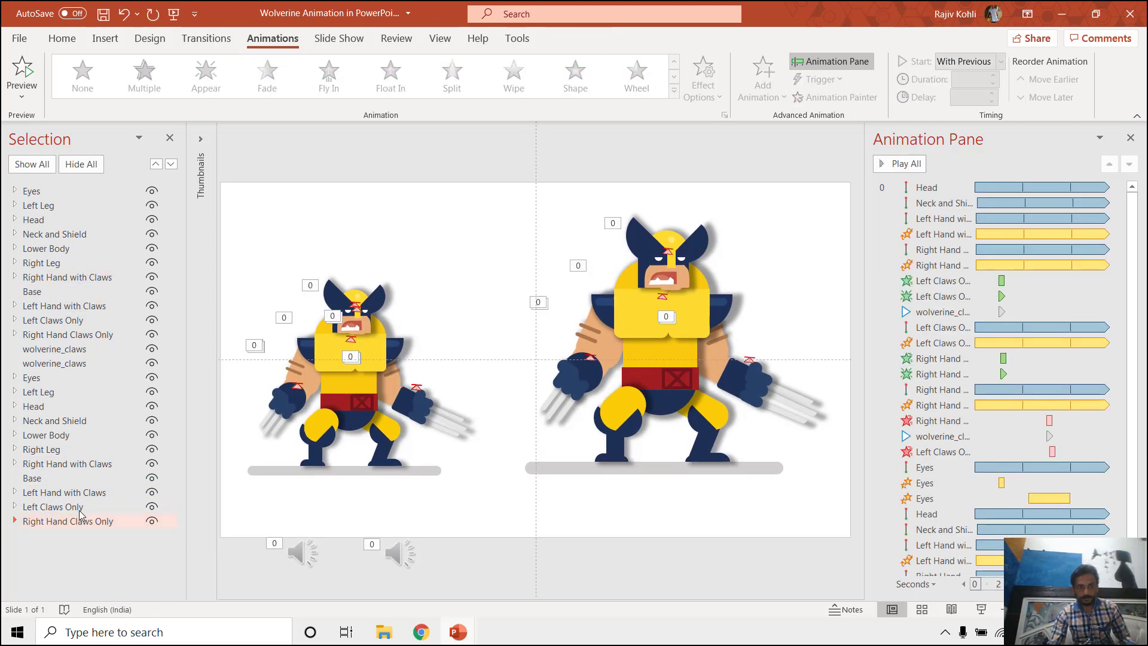
{"action": "left_click", "coordinate": [80, 509]}
{"action": "left_click", "coordinate": [31, 377]}
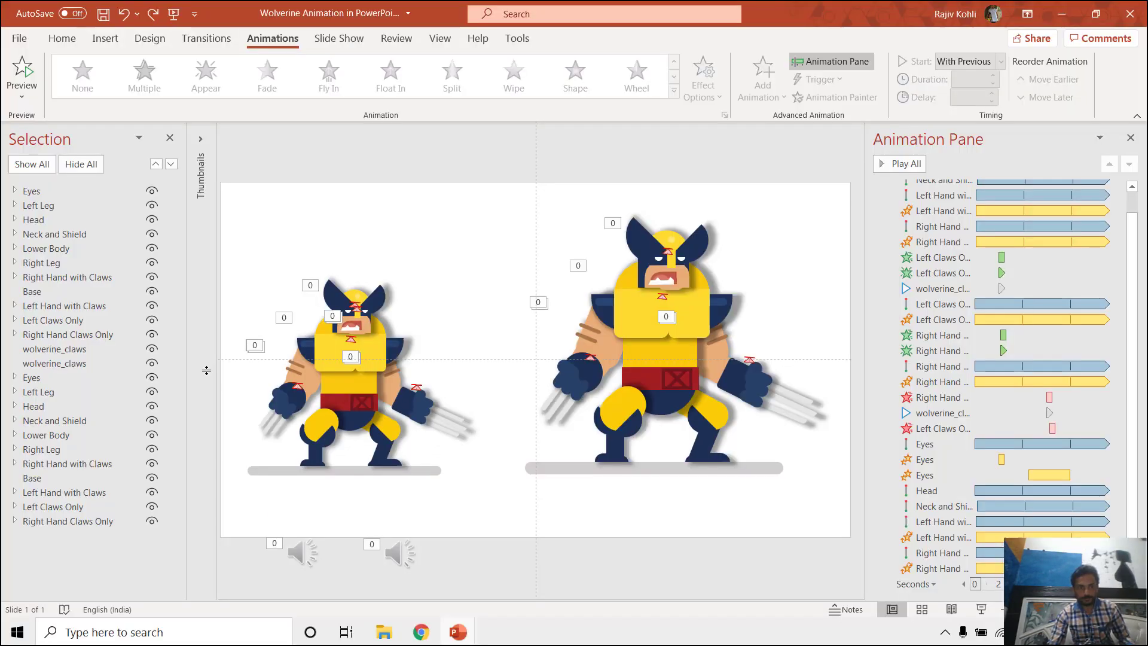
{"action": "left_click", "coordinate": [682, 257]}
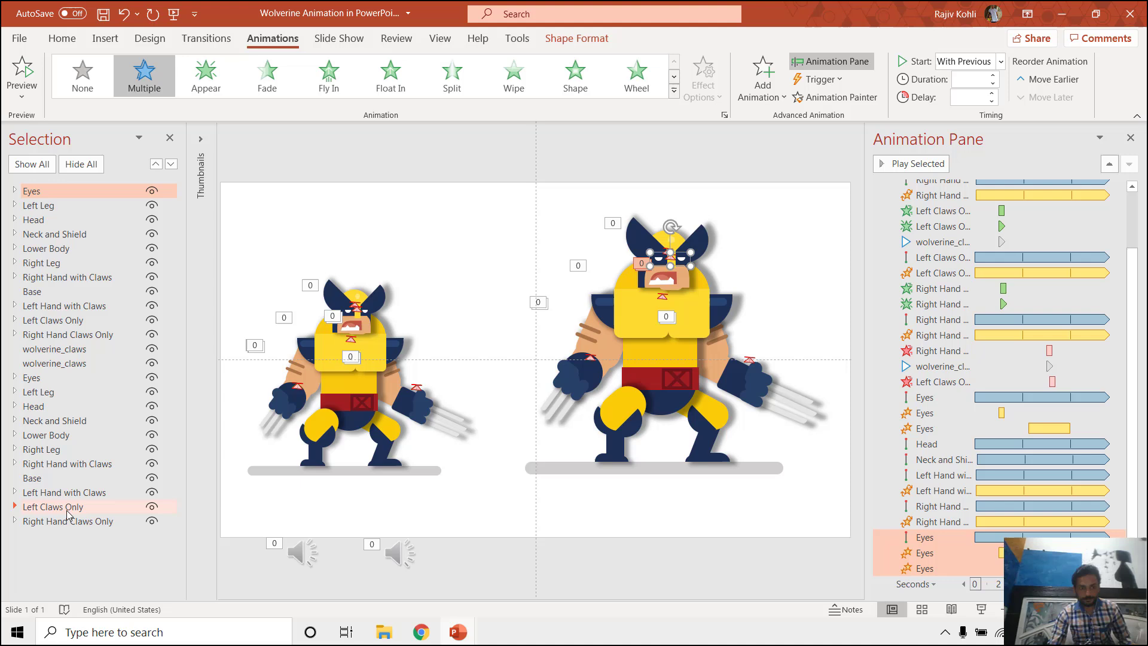
{"action": "left_click", "coordinate": [81, 164]}
{"action": "left_click", "coordinate": [152, 506]}
{"action": "left_click", "coordinate": [152, 319]}
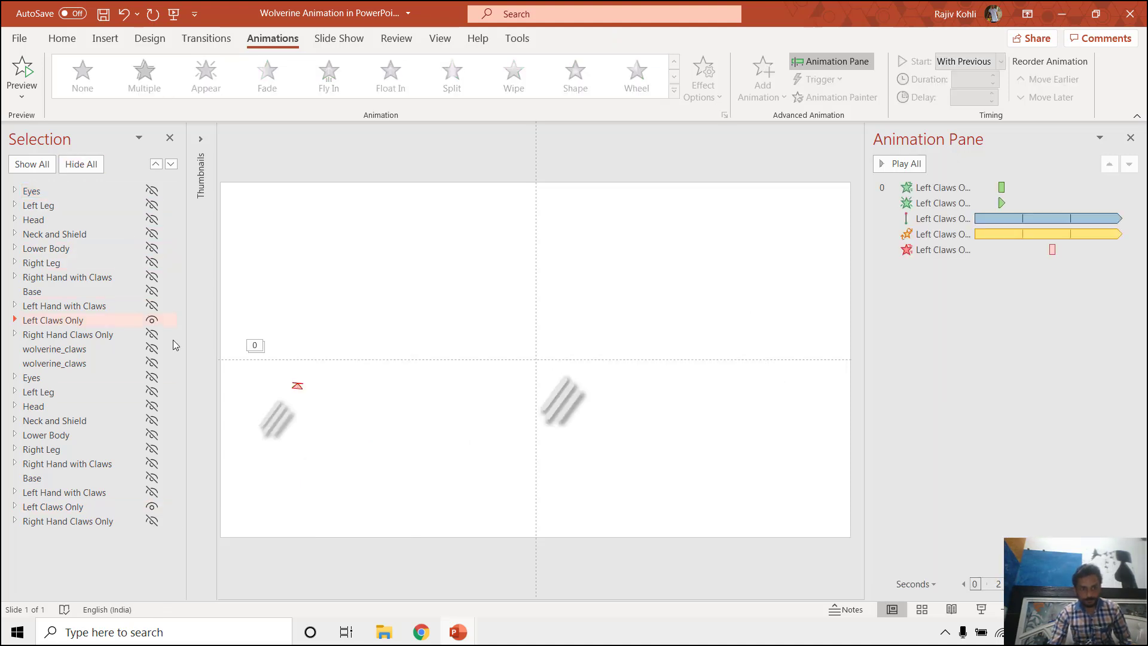
{"action": "left_click", "coordinate": [278, 418]}
{"action": "key", "text": "alt+shift+c"}
{"action": "left_click", "coordinate": [573, 395]}
{"action": "left_click", "coordinate": [152, 320]}
{"action": "left_click", "coordinate": [152, 334]}
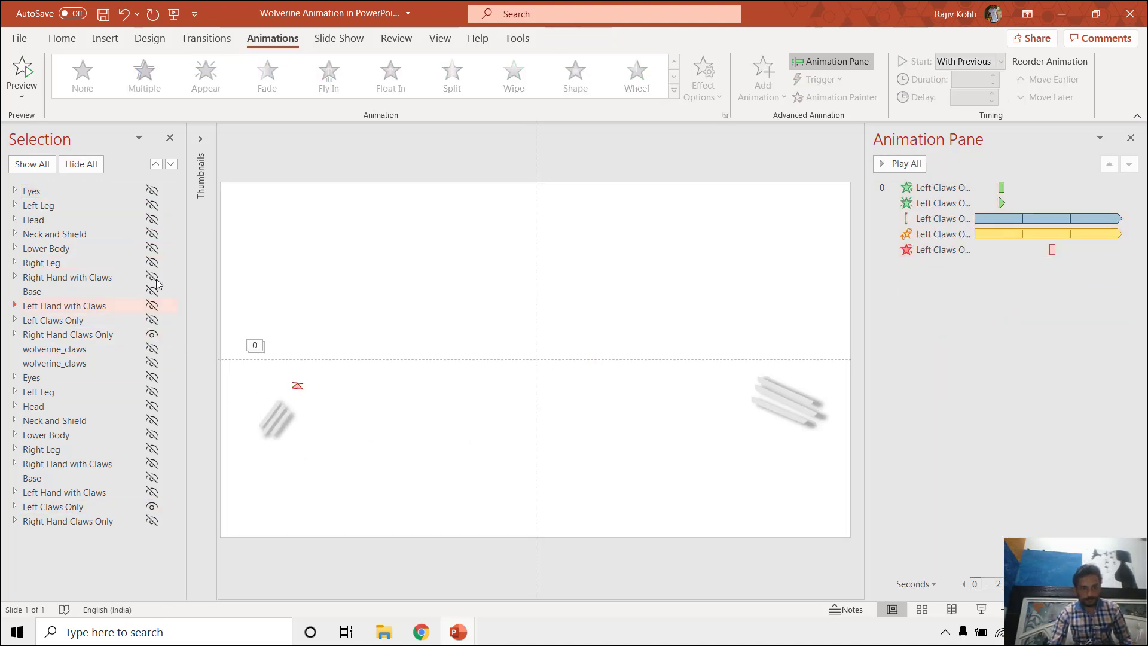
{"action": "left_click", "coordinate": [152, 506]}
{"action": "left_click", "coordinate": [152, 520]}
{"action": "left_click", "coordinate": [450, 423]}
{"action": "left_click", "coordinate": [602, 418]}
{"action": "left_click", "coordinate": [152, 521]}
{"action": "left_click", "coordinate": [32, 164]}
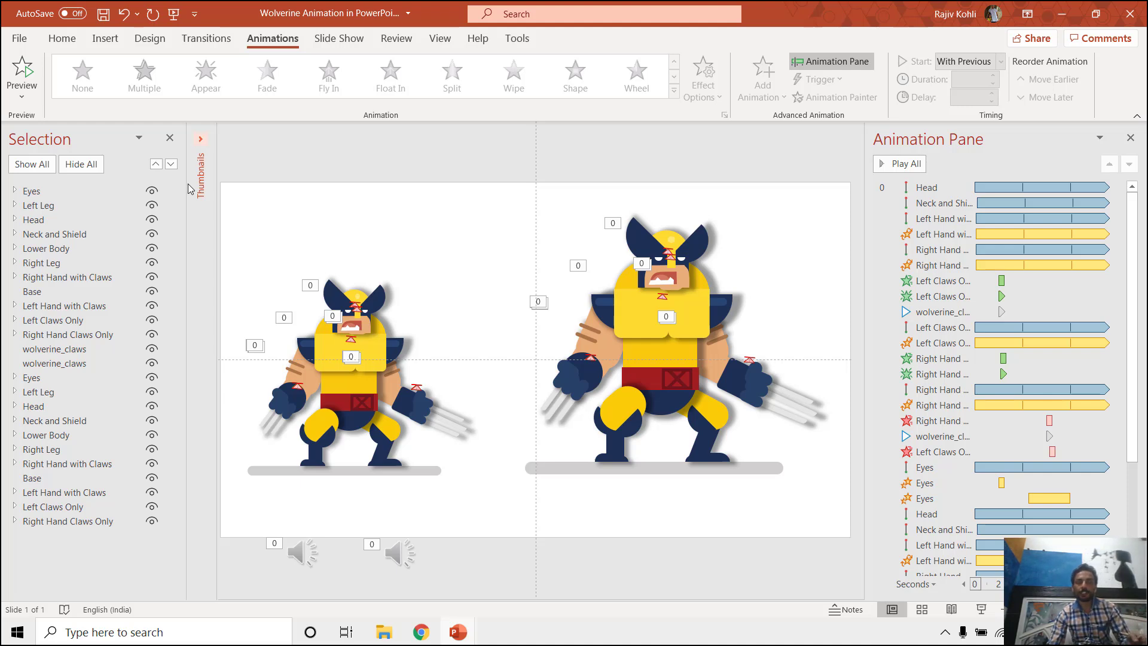
Isolate both Right Hand Claws Only layers and paint the small claws' animations onto the large claws.
{"action": "left_click", "coordinate": [81, 165]}
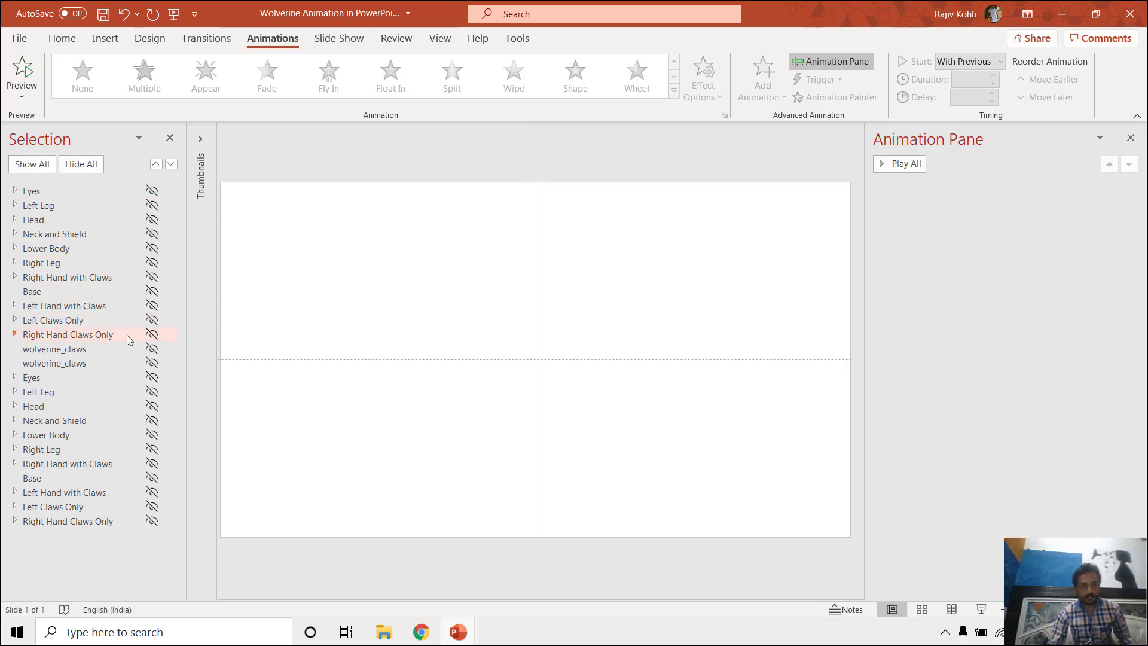
{"action": "left_click", "coordinate": [152, 336]}
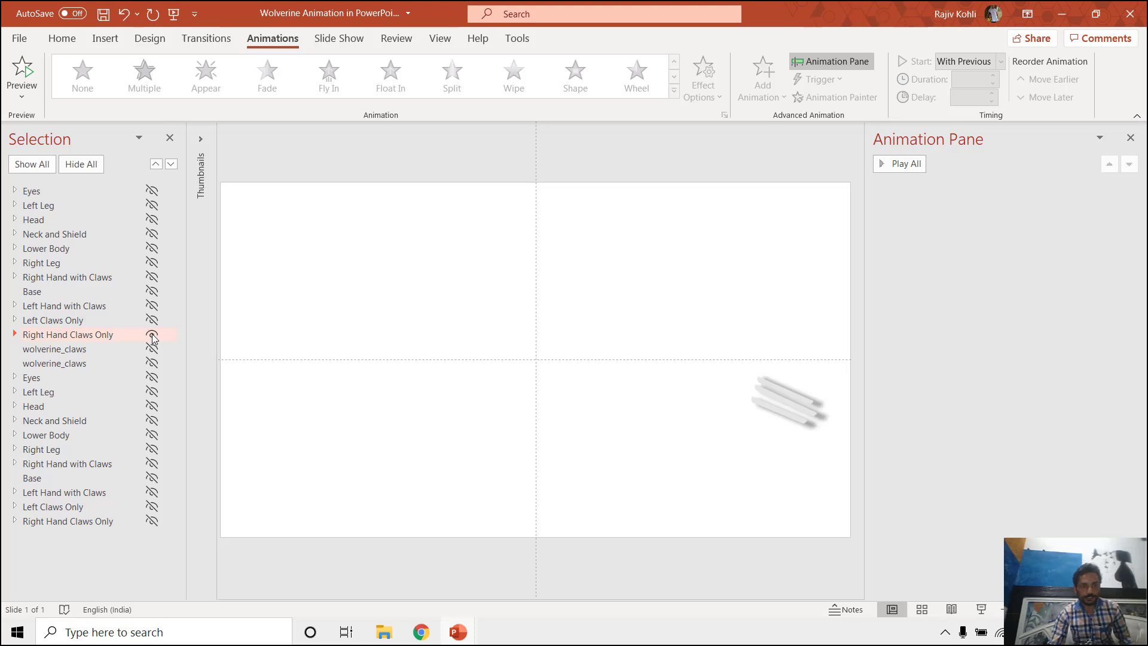
{"action": "left_click", "coordinate": [154, 521]}
{"action": "left_click", "coordinate": [448, 422]}
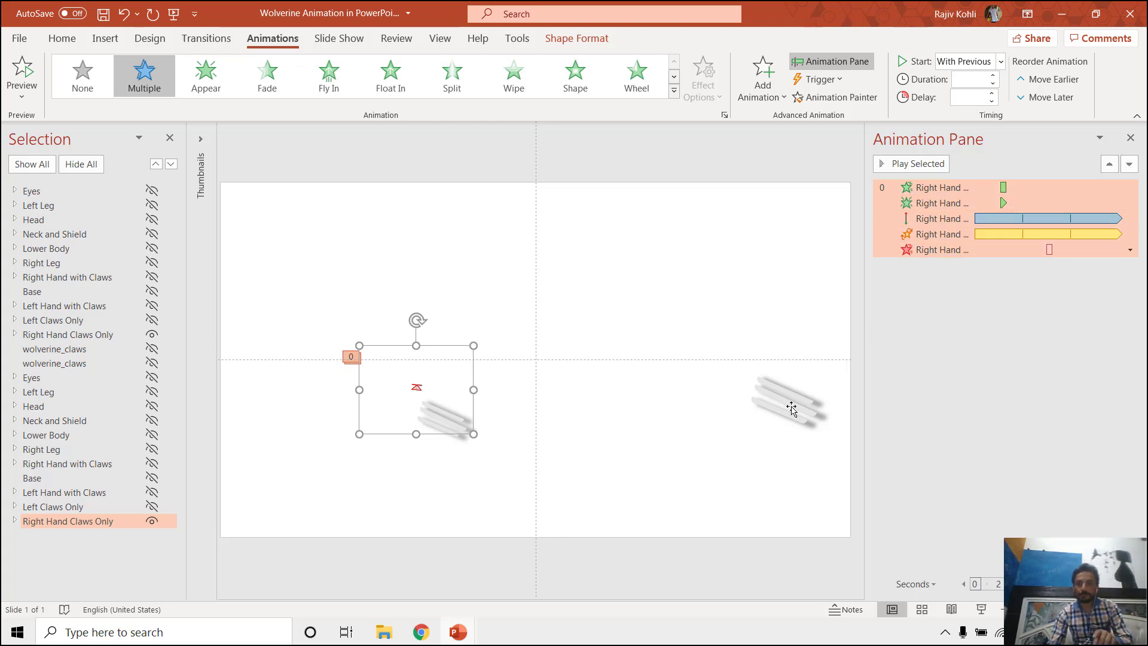
{"action": "left_click", "coordinate": [842, 99]}
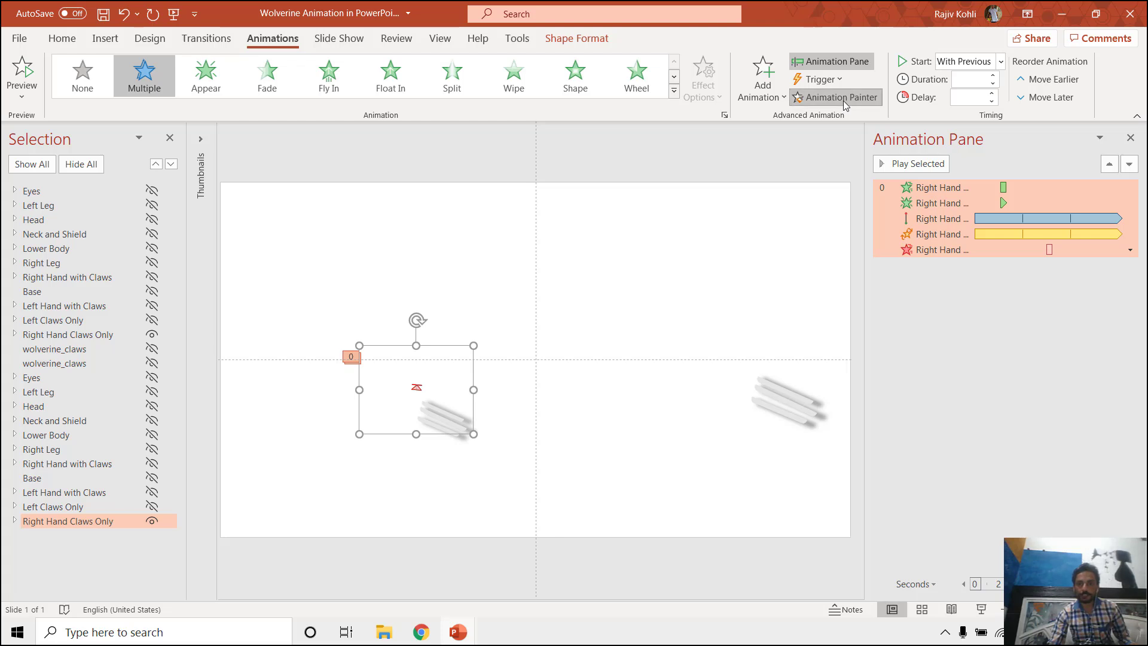
{"action": "left_click", "coordinate": [792, 393]}
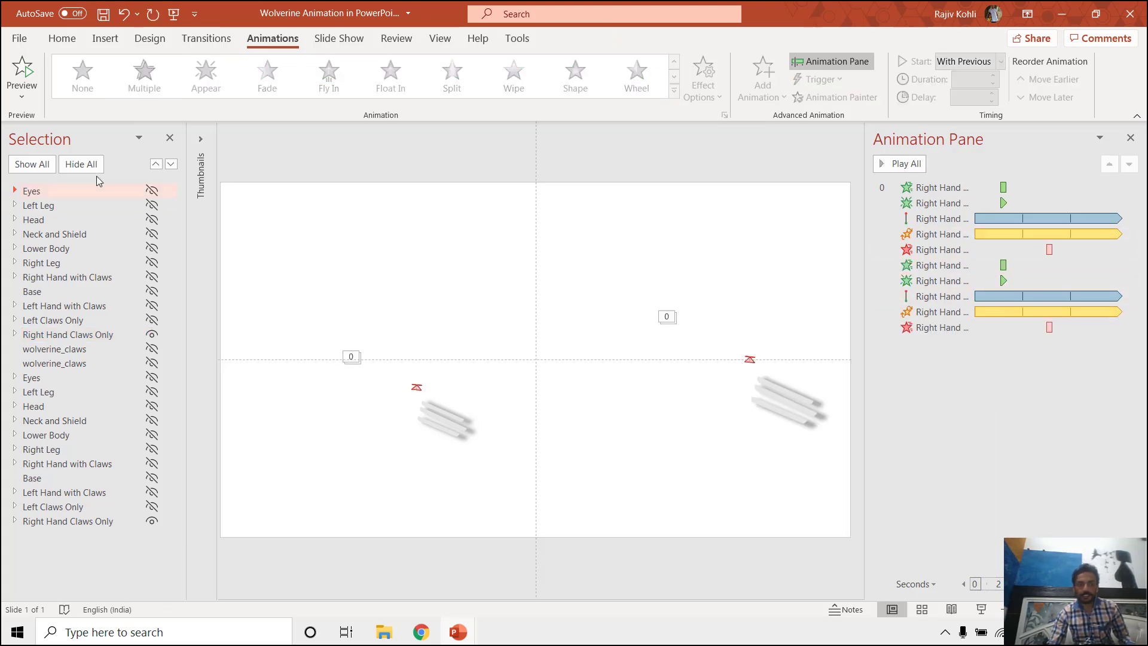
{"action": "left_click", "coordinate": [36, 164]}
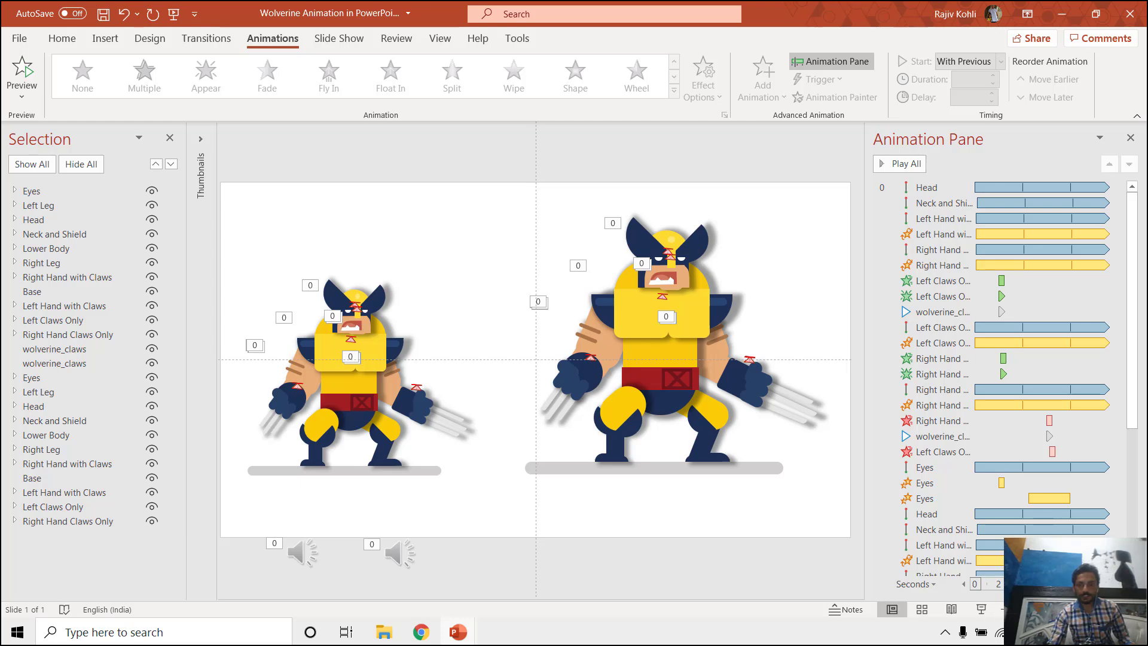
Play the Wolverine slide as a slide show, then bring Chicken Animation to the front.
{"action": "left_click", "coordinate": [981, 609]}
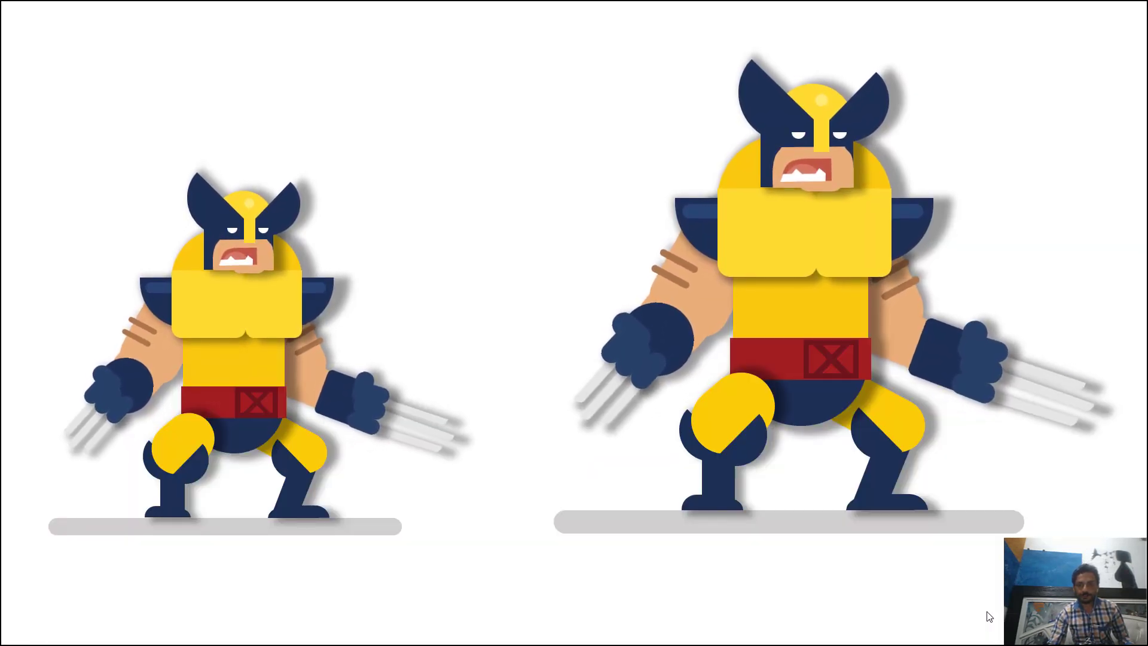
{"action": "key", "text": "Escape"}
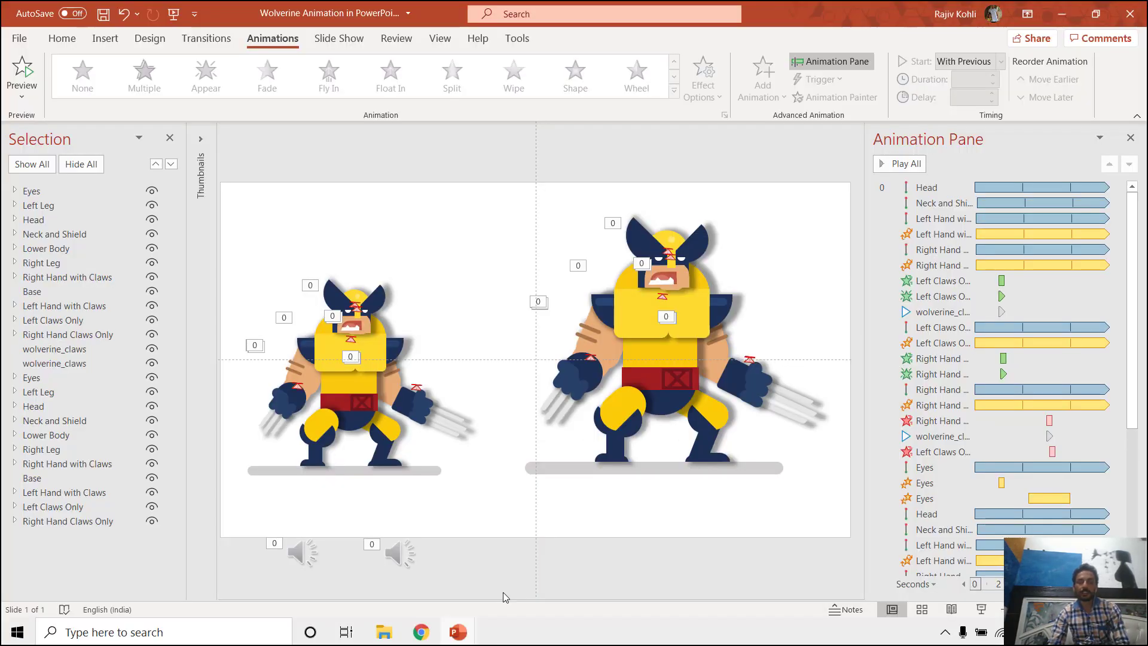
{"action": "mouse_move", "coordinate": [461, 634]}
{"action": "left_click", "coordinate": [422, 588]}
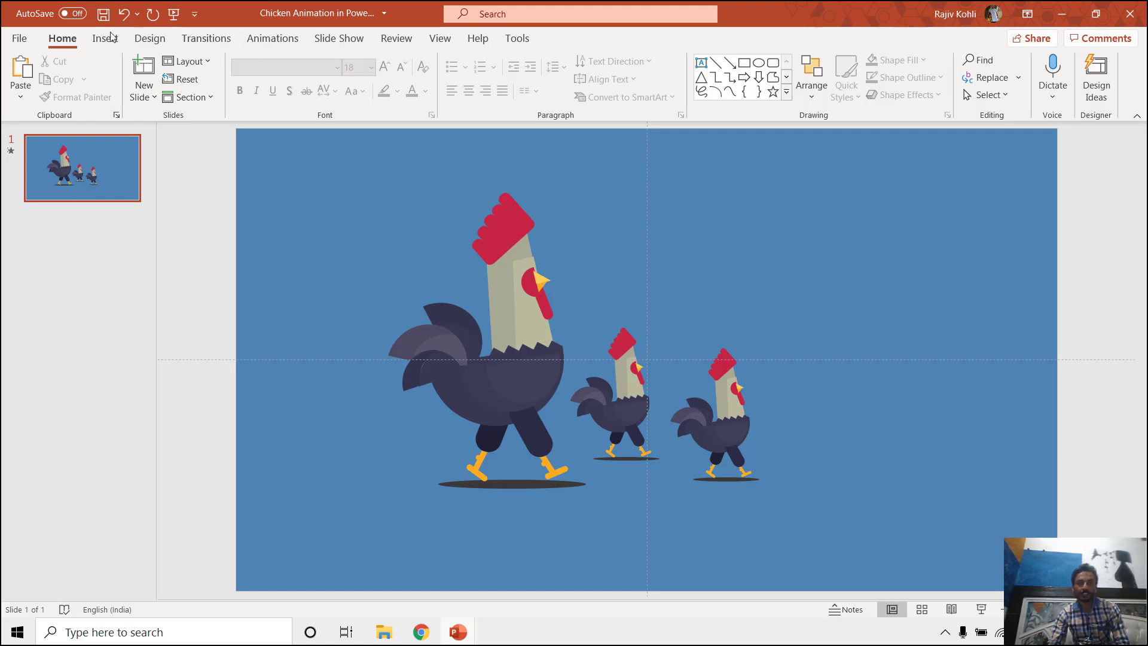
Open the Selection Pane for the chicken slide and scroll its object list to the top.
{"action": "left_click", "coordinate": [986, 95]}
{"action": "left_click", "coordinate": [269, 276]}
{"action": "left_click_drag", "start_coordinate": [174, 482], "coordinate": [179, 374]}
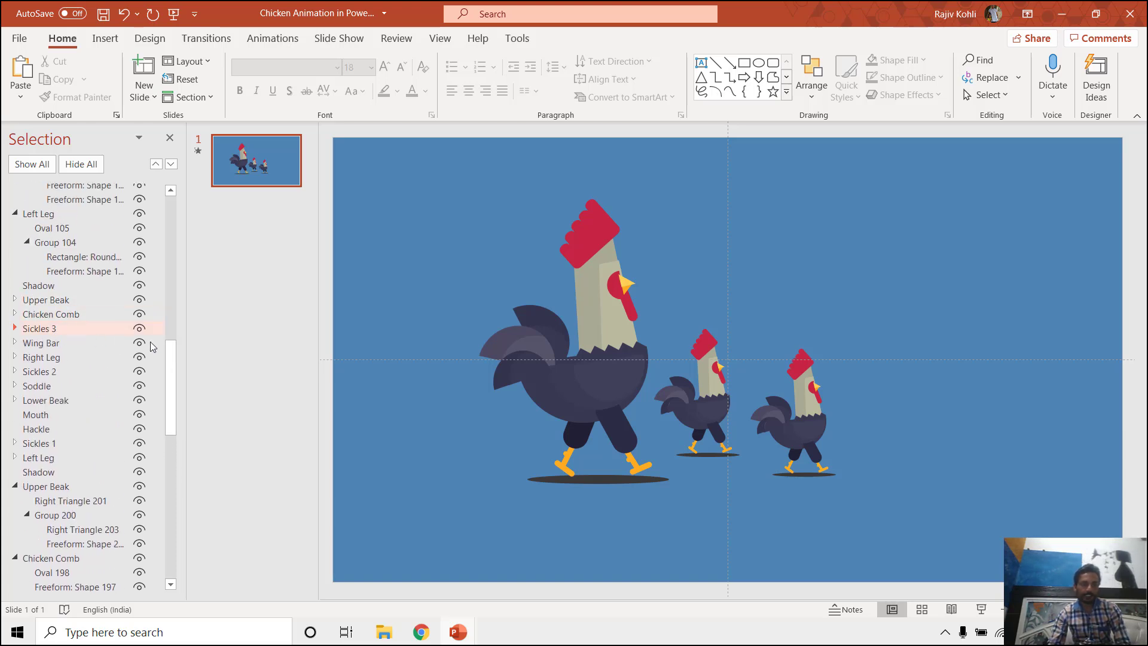
{"action": "left_click_drag", "start_coordinate": [173, 366], "coordinate": [199, 202]}
Show the Animation Pane and scroll its list of body-part effects from Sickles down to Shadow.
{"action": "left_click", "coordinate": [271, 39]}
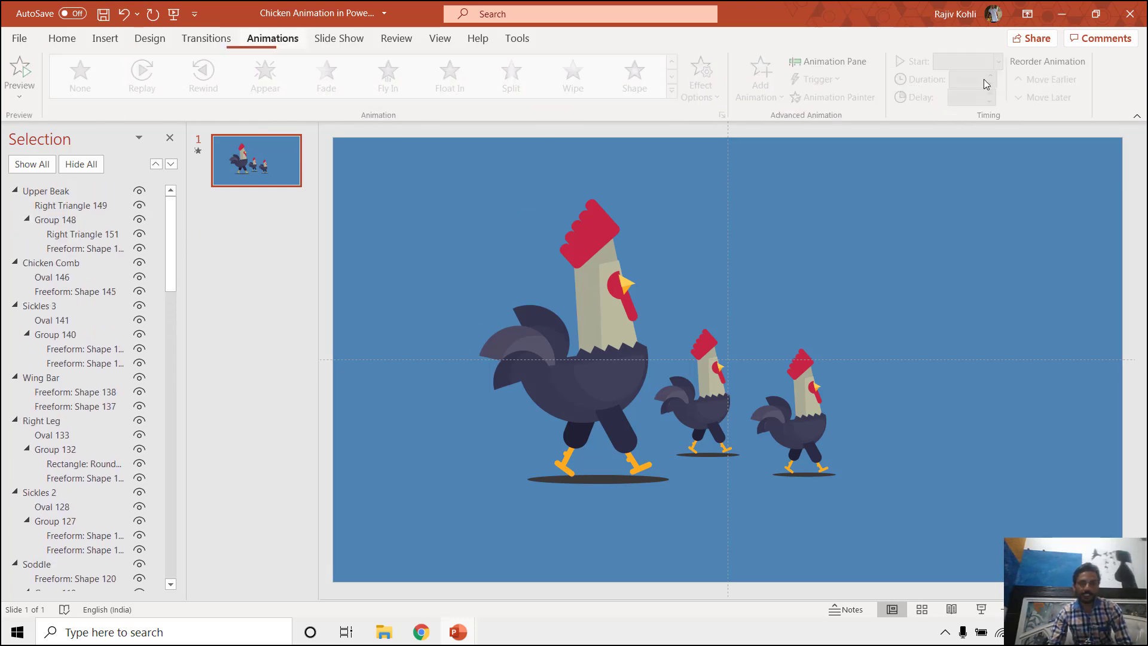
{"action": "left_click", "coordinate": [852, 64]}
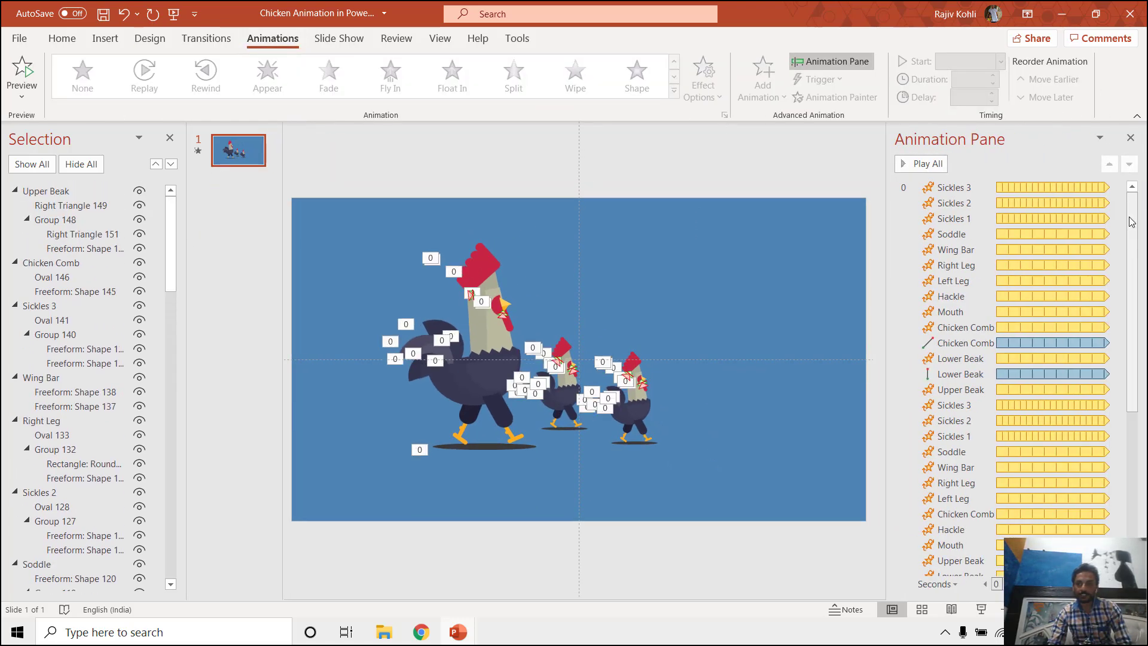
{"action": "left_click_drag", "start_coordinate": [1132, 219], "coordinate": [1139, 370]}
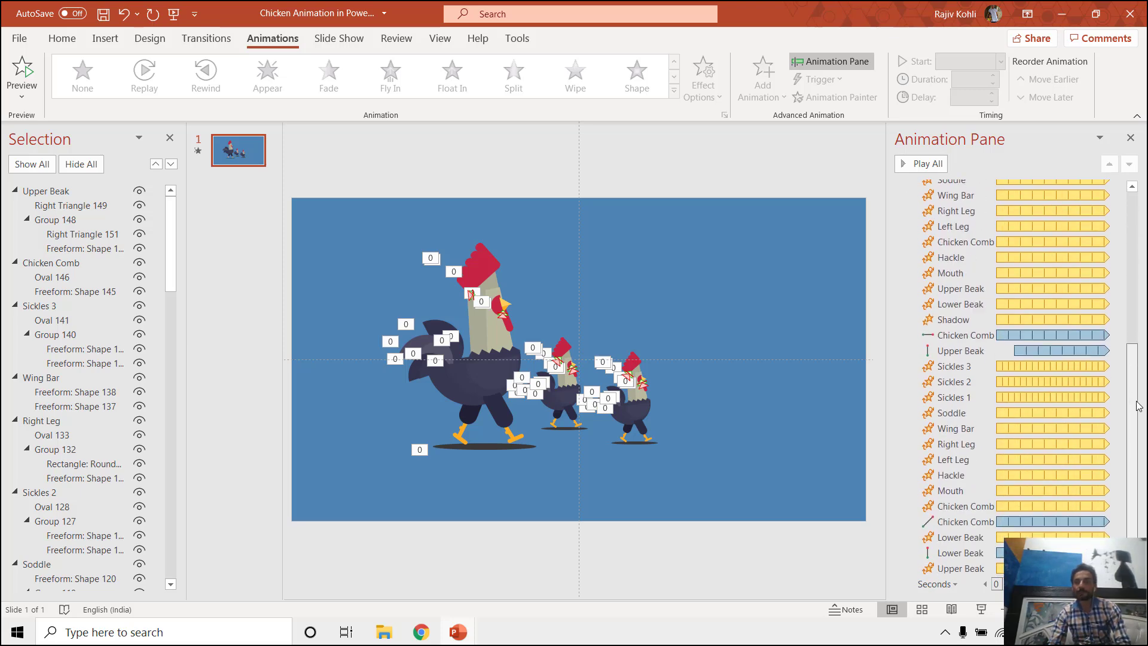